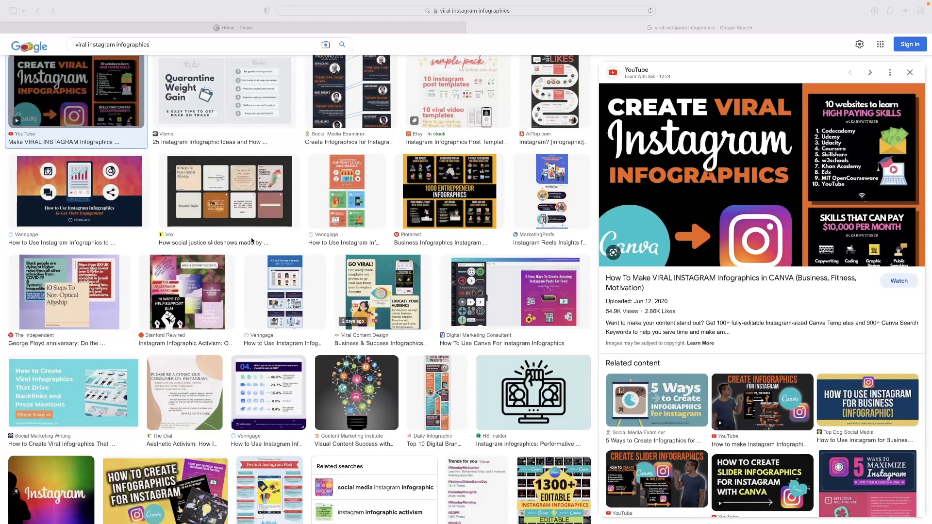
- Browse the viral Instagram infographics image results and open the preview of the 1000 Entrepreneur Infographics image
{"action": "scroll", "coordinate": [636, 210], "scroll_direction": "down", "scroll_amount": 3}
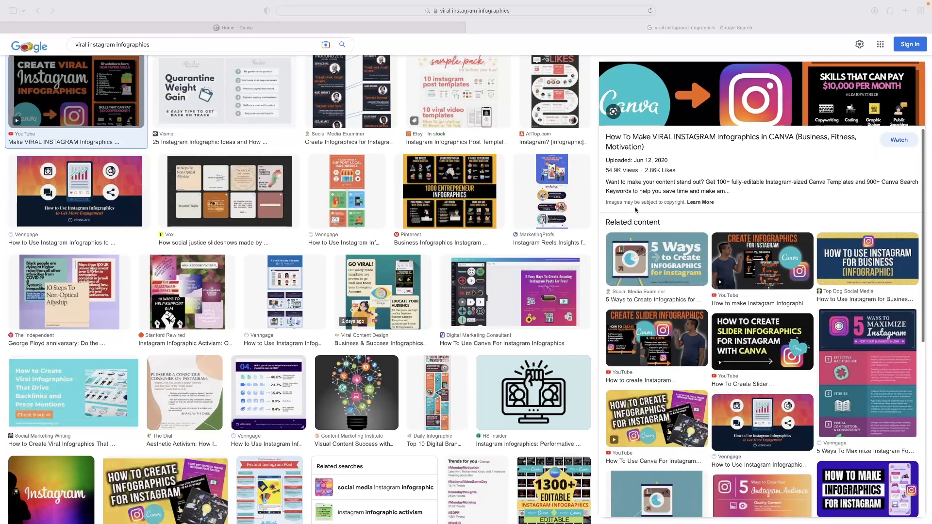
{"action": "scroll", "coordinate": [636, 210], "scroll_direction": "down", "scroll_amount": 9}
{"action": "scroll", "coordinate": [636, 210], "scroll_direction": "up", "scroll_amount": 10}
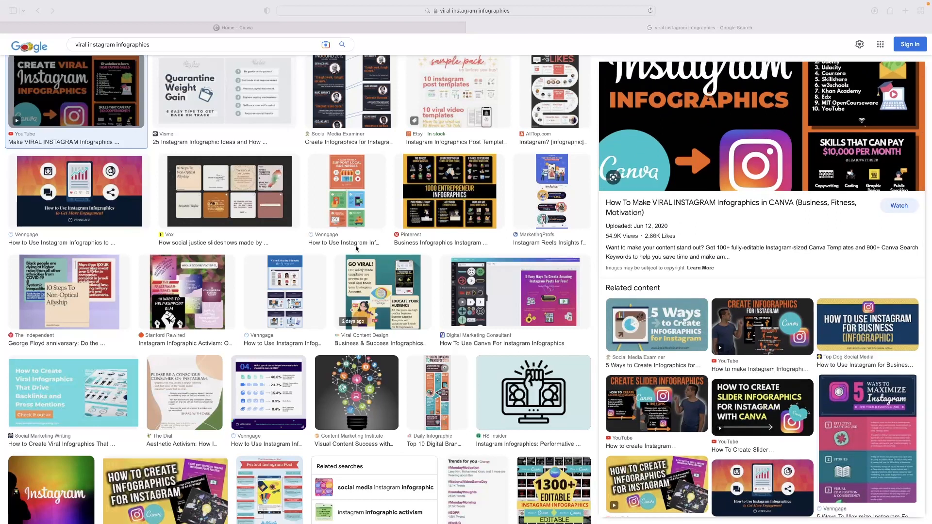
{"action": "scroll", "coordinate": [411, 270], "scroll_direction": "up", "scroll_amount": 3}
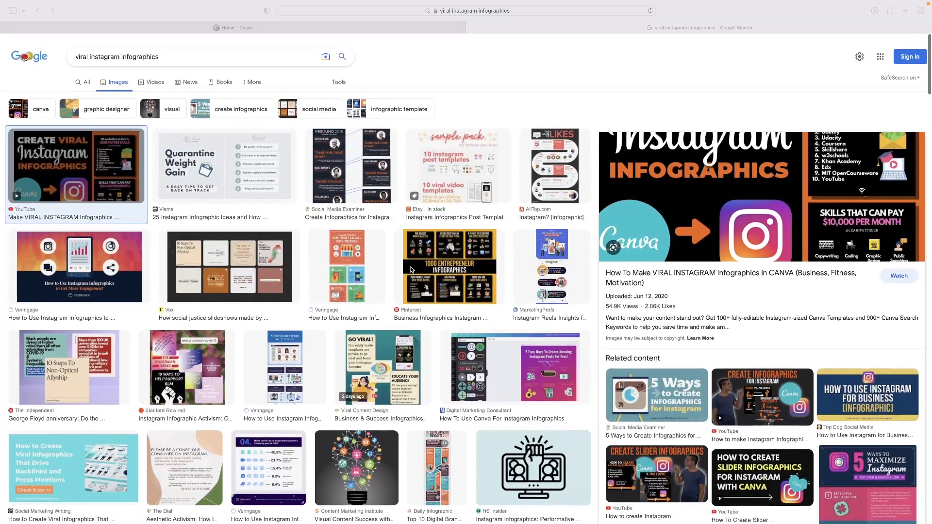
{"action": "scroll", "coordinate": [756, 217], "scroll_direction": "up", "scroll_amount": 1}
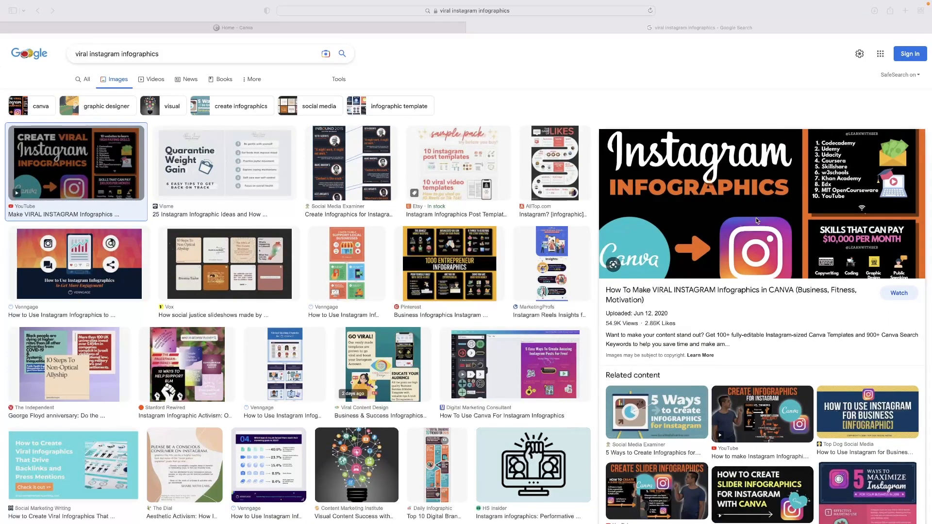
{"action": "scroll", "coordinate": [756, 217], "scroll_direction": "down", "scroll_amount": 4}
{"action": "scroll", "coordinate": [439, 231], "scroll_direction": "down", "scroll_amount": 1}
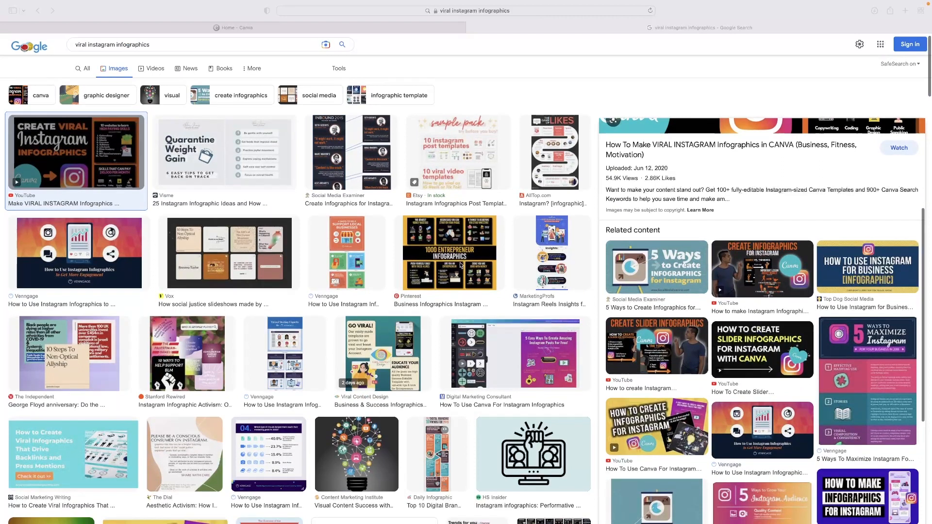
{"action": "scroll", "coordinate": [447, 248], "scroll_direction": "up", "scroll_amount": 1}
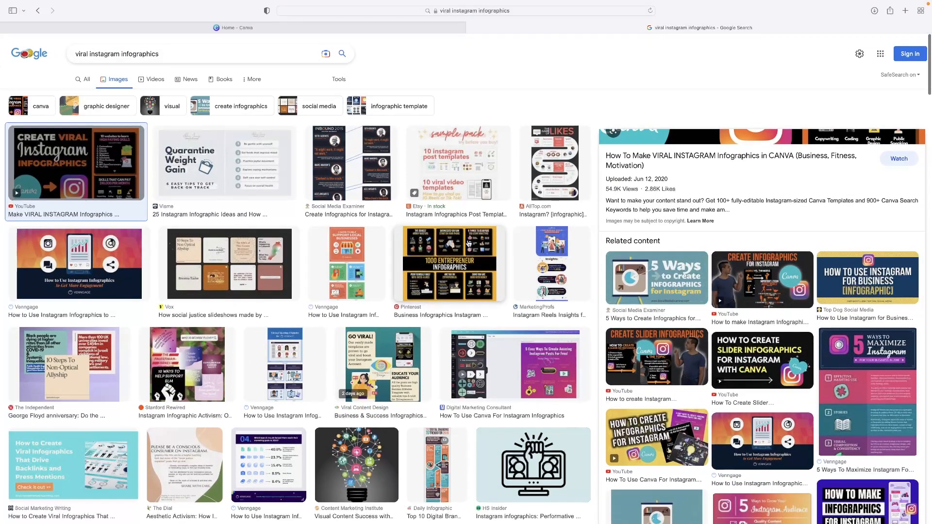
{"action": "left_click", "coordinate": [458, 268]}
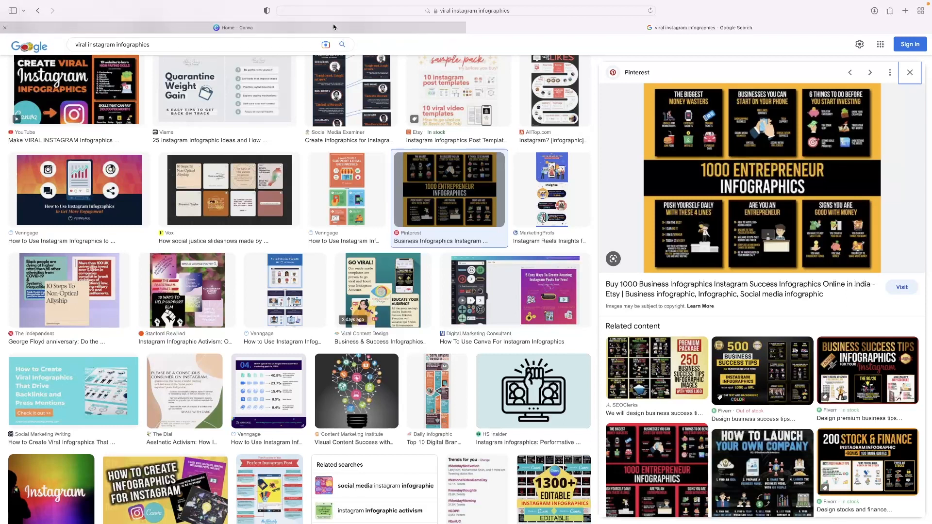
- Switch to Canva and create a blank square Instagram post
{"action": "mouse_move", "coordinate": [334, 27]}
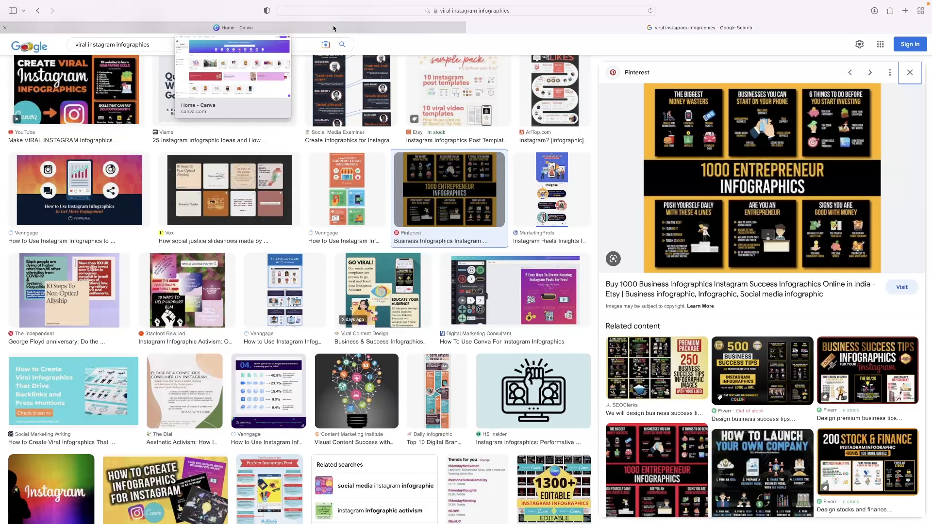
{"action": "left_click", "coordinate": [333, 28]}
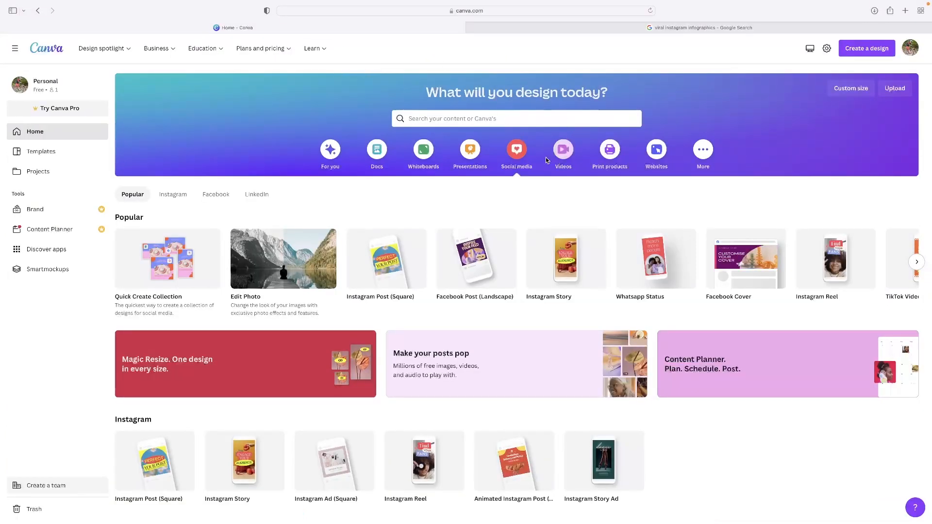
{"action": "scroll", "coordinate": [549, 251], "scroll_direction": "down", "scroll_amount": 3}
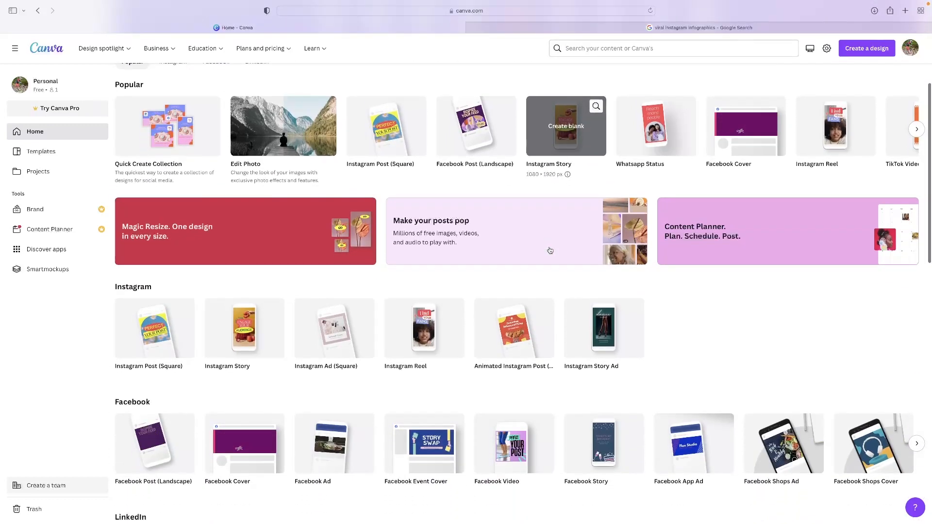
{"action": "scroll", "coordinate": [534, 136], "scroll_direction": "up", "scroll_amount": 3}
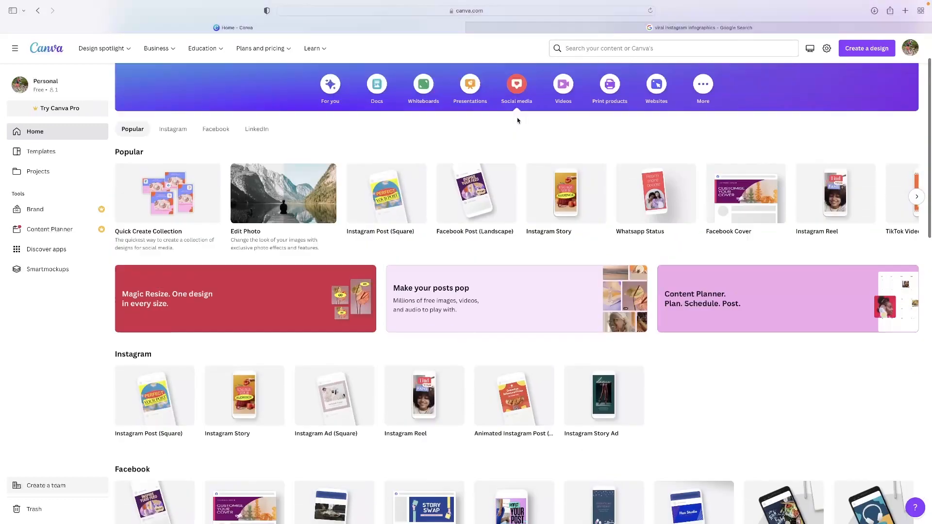
{"action": "scroll", "coordinate": [485, 184], "scroll_direction": "down", "scroll_amount": 5}
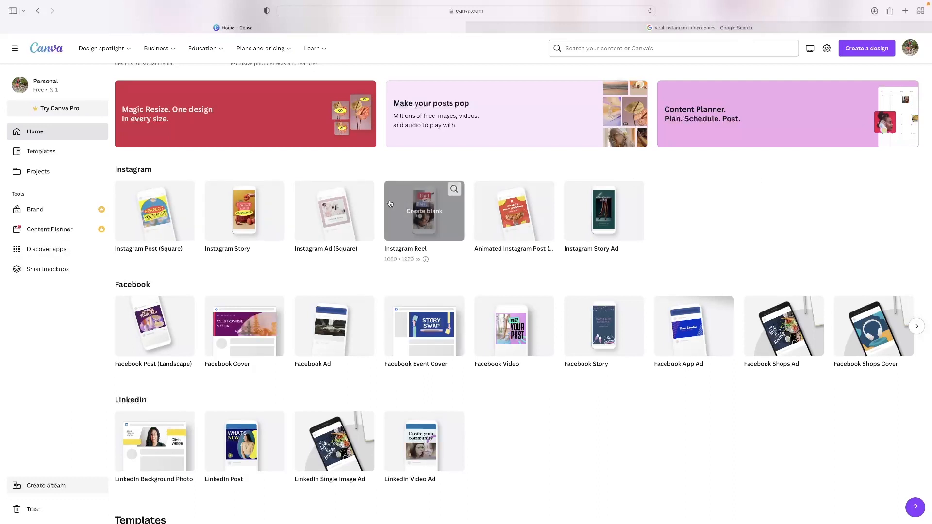
{"action": "left_click", "coordinate": [165, 215]}
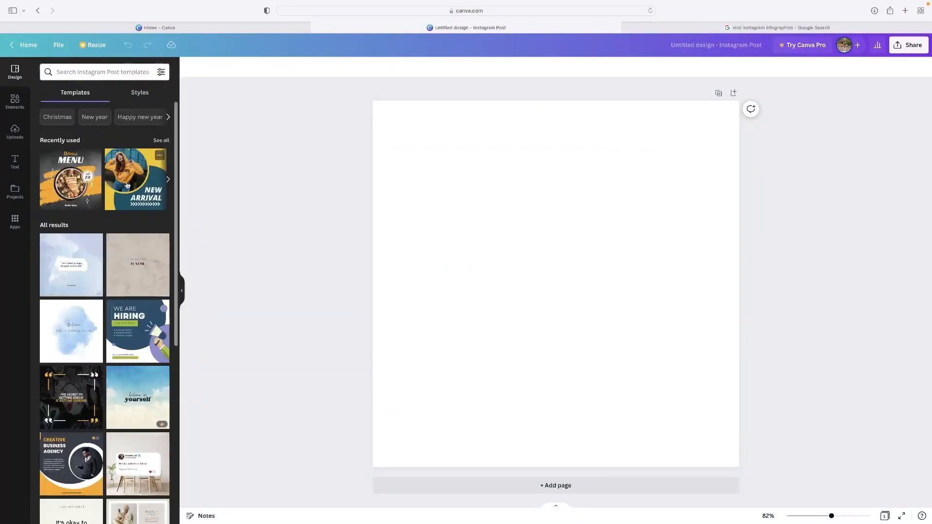
- Apply the black and gold "Regret is more painful than failure" quote template to the blank page
{"action": "scroll", "coordinate": [97, 217], "scroll_direction": "down", "scroll_amount": 2}
{"action": "scroll", "coordinate": [98, 221], "scroll_direction": "down", "scroll_amount": 2}
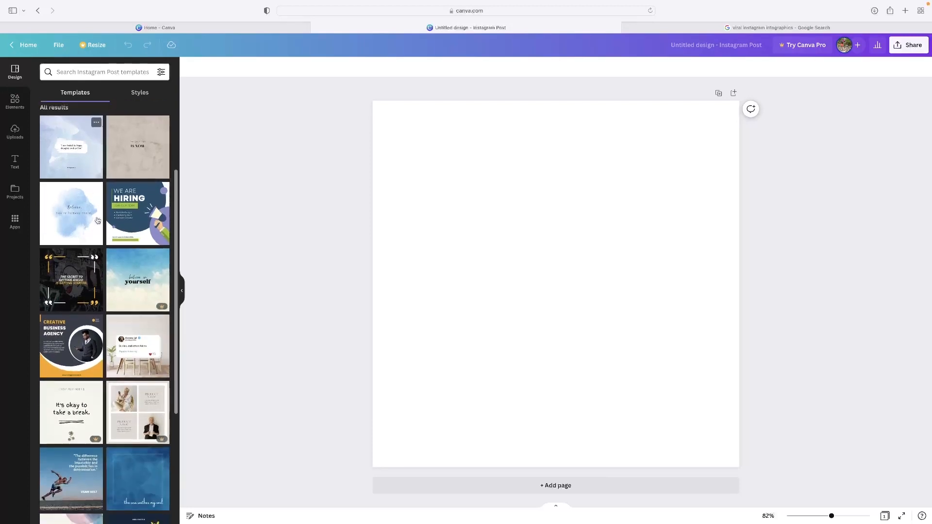
{"action": "left_click", "coordinate": [710, 31]}
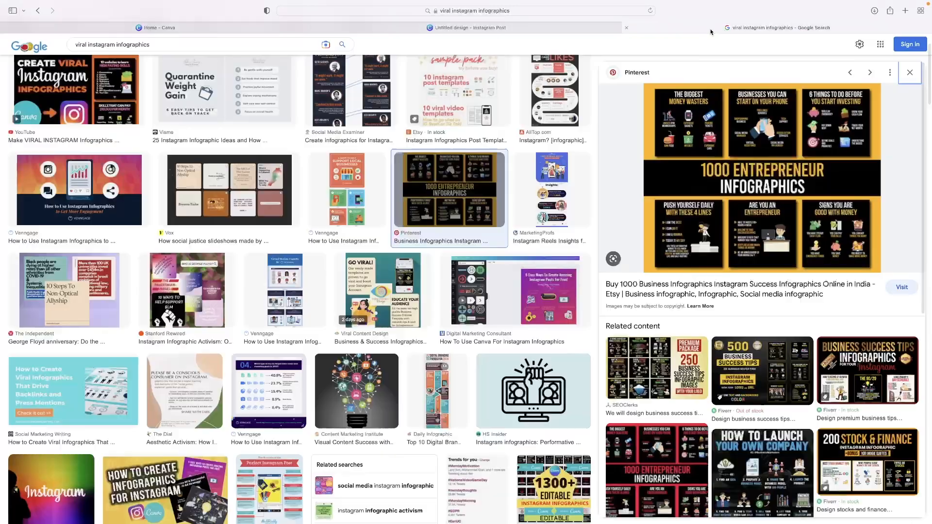
{"action": "left_click", "coordinate": [539, 32]}
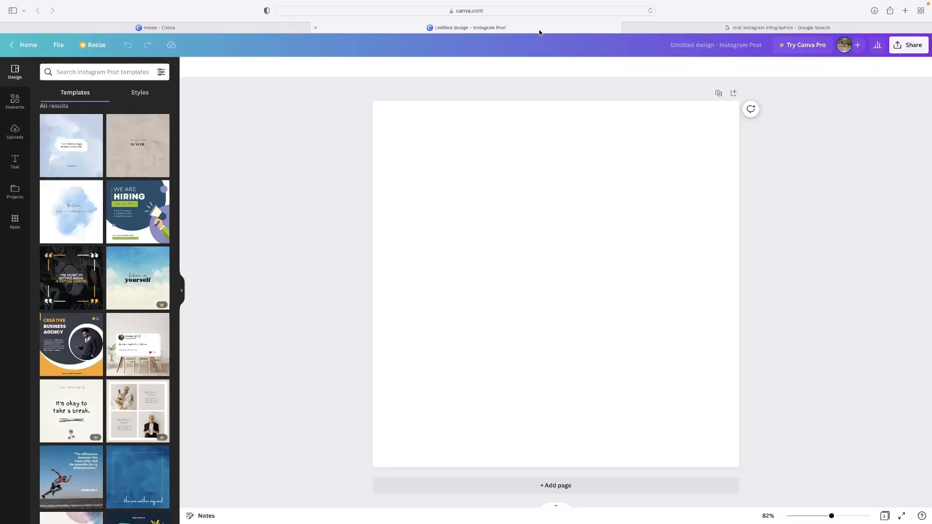
{"action": "scroll", "coordinate": [85, 313], "scroll_direction": "down", "scroll_amount": 10}
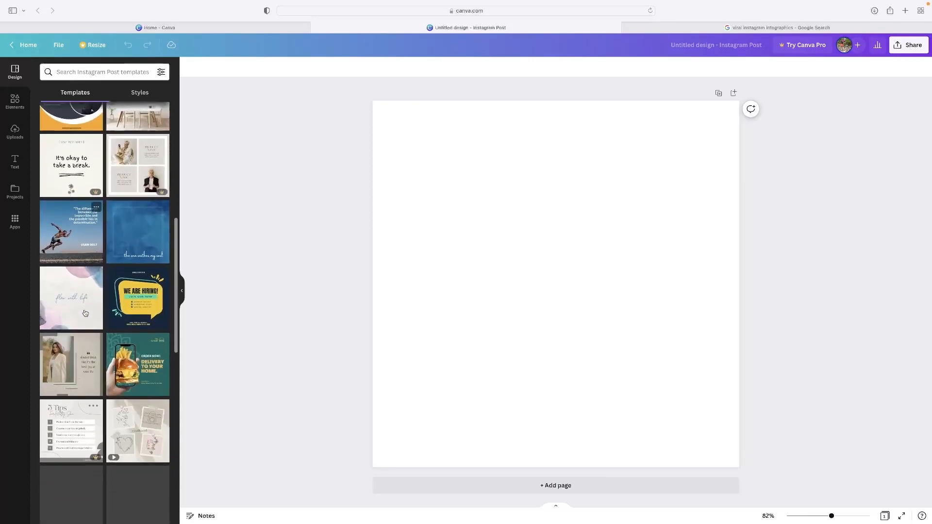
{"action": "scroll", "coordinate": [85, 313], "scroll_direction": "down", "scroll_amount": 5}
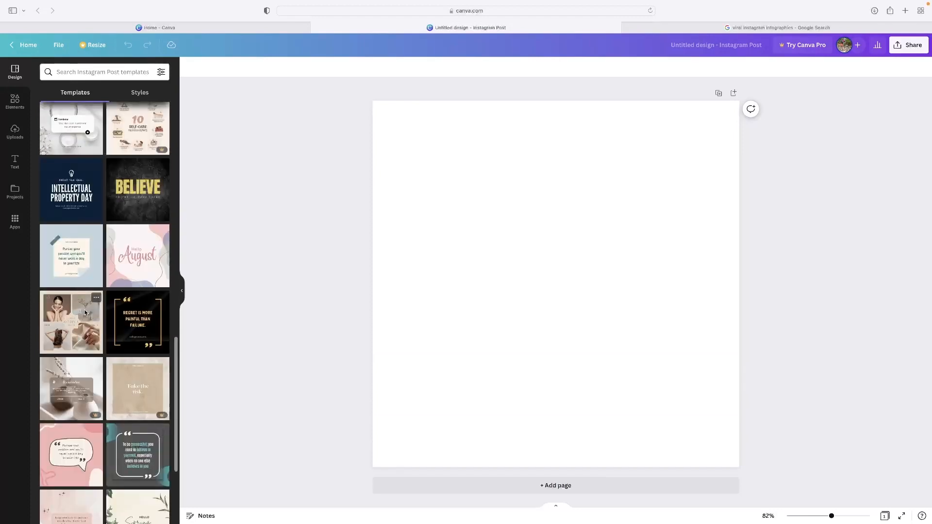
{"action": "left_click", "coordinate": [142, 326]}
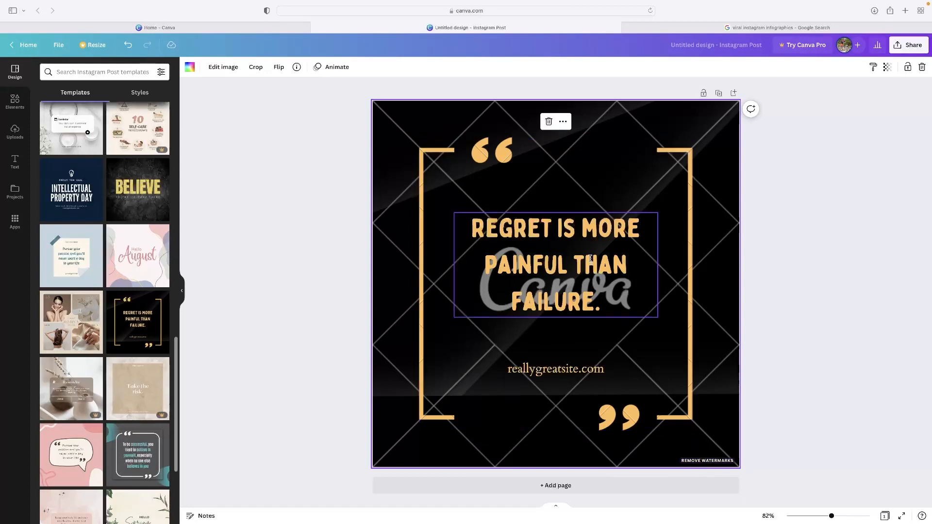
- Delete the gold bracket frame with quotation marks from the design
{"action": "left_click", "coordinate": [648, 299]}
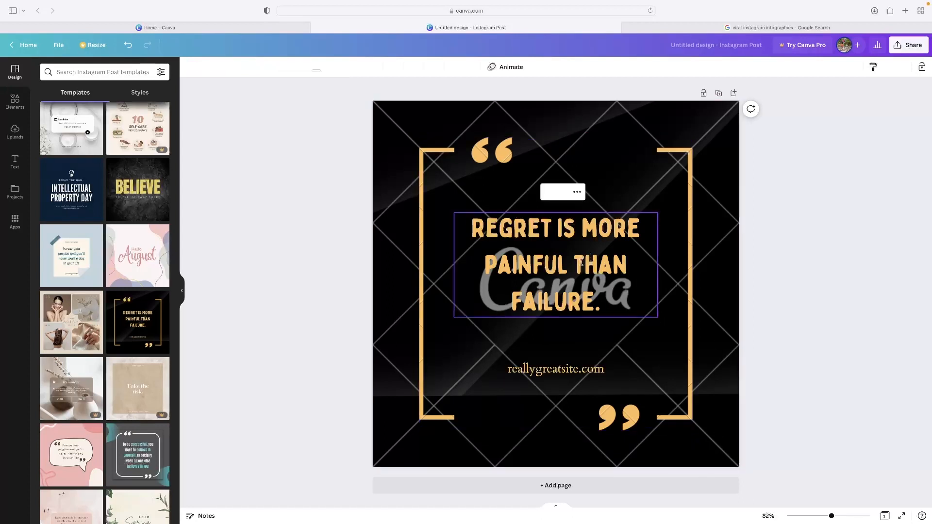
{"action": "left_click", "coordinate": [439, 158]}
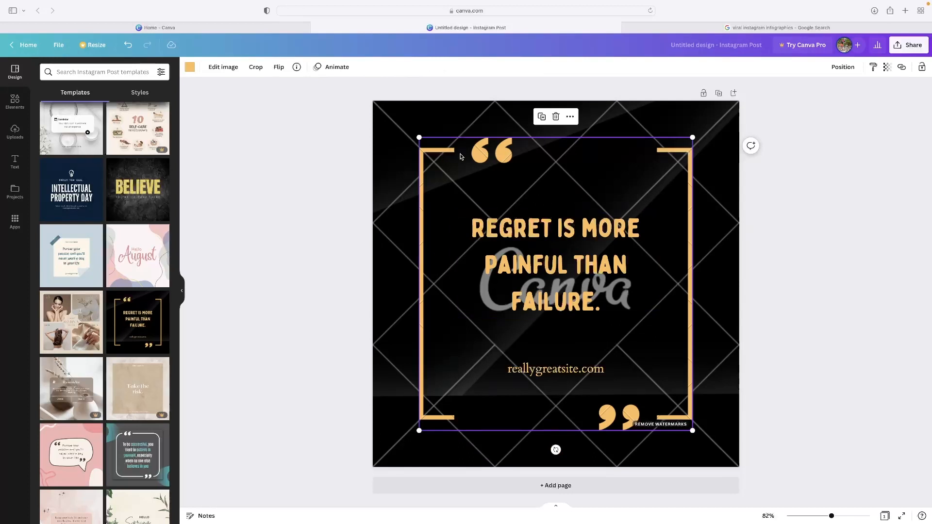
{"action": "left_click", "coordinate": [561, 117]}
- Move the quote text to the upper right area of the page and delete the reallygreatsite.com text
{"action": "left_click", "coordinate": [561, 236]}
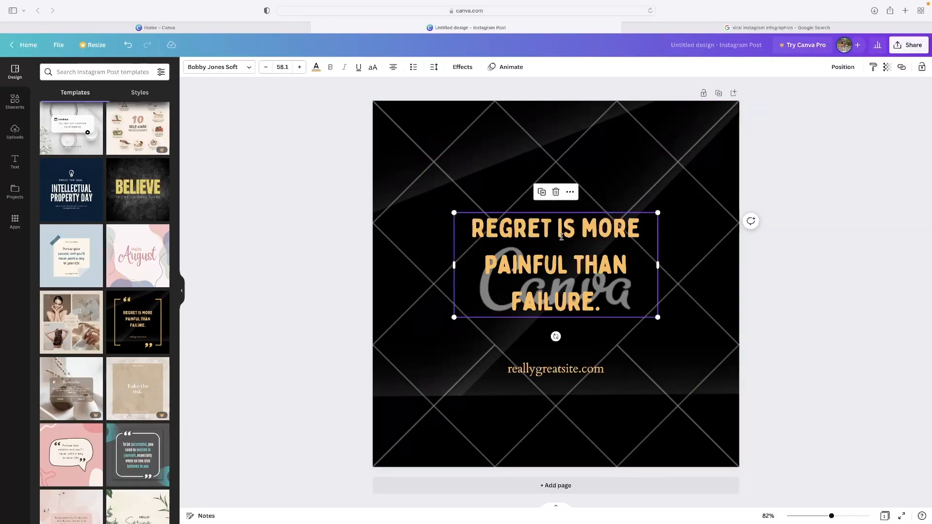
{"action": "left_click_drag", "start_coordinate": [582, 235], "coordinate": [616, 152]}
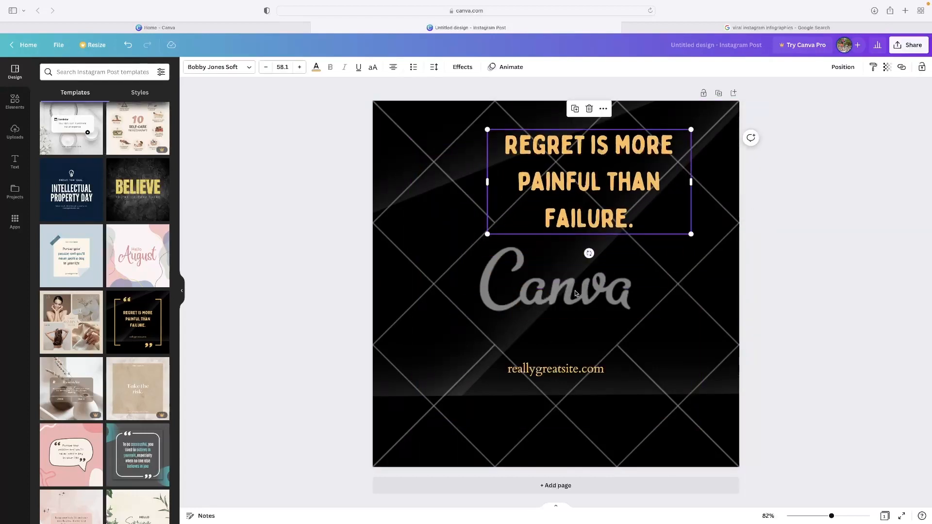
{"action": "left_click", "coordinate": [567, 360]}
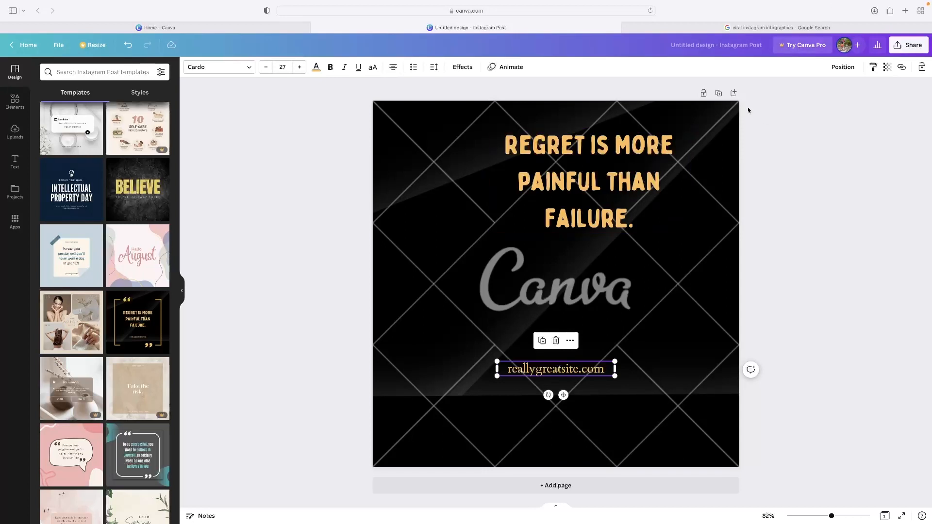
{"action": "key", "text": "Delete"}
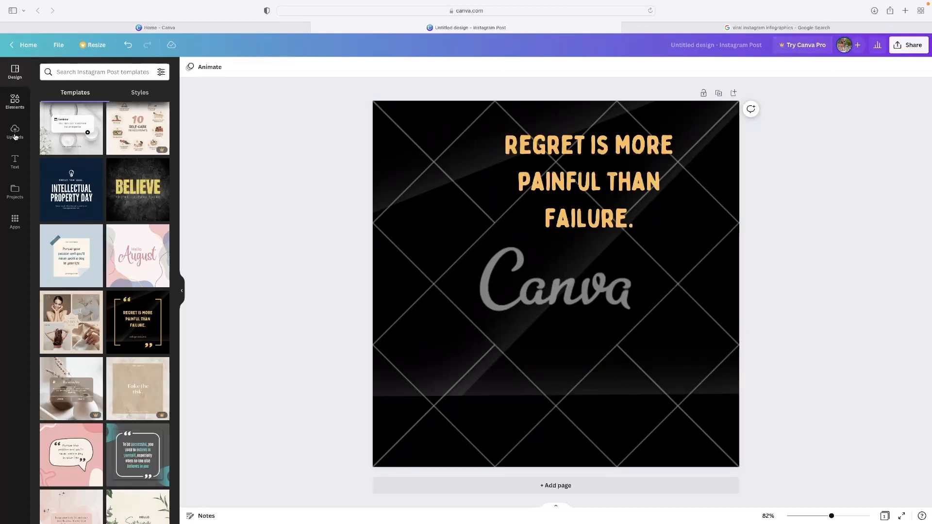
- Add the "welcome little one!" font combination to the page and replace its heading with "TEst"
{"action": "left_click", "coordinate": [15, 161]}
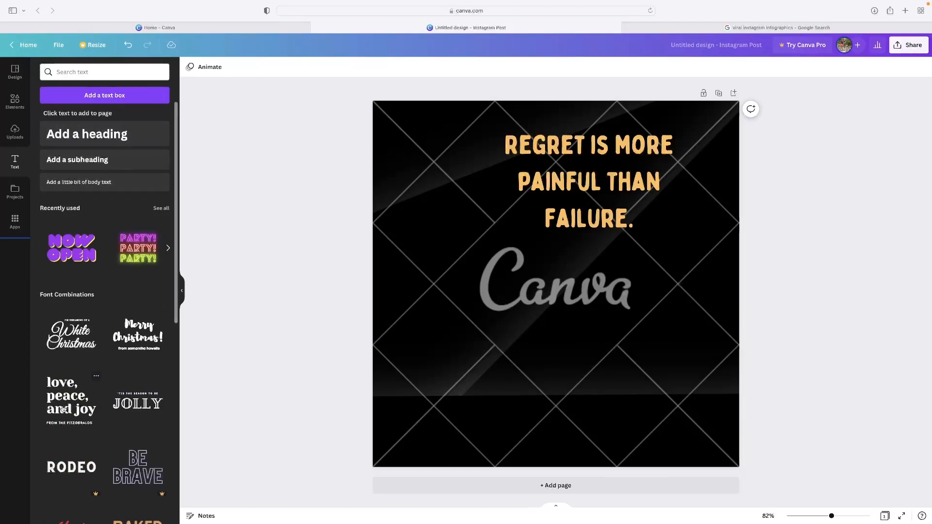
{"action": "scroll", "coordinate": [139, 376], "scroll_direction": "down", "scroll_amount": 1}
{"action": "scroll", "coordinate": [139, 375], "scroll_direction": "down", "scroll_amount": 3}
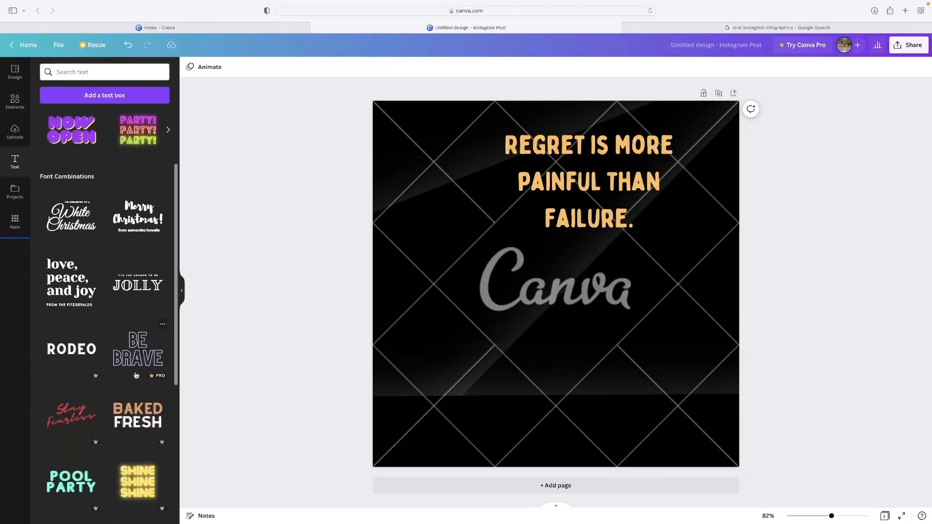
{"action": "scroll", "coordinate": [116, 289], "scroll_direction": "down", "scroll_amount": 15}
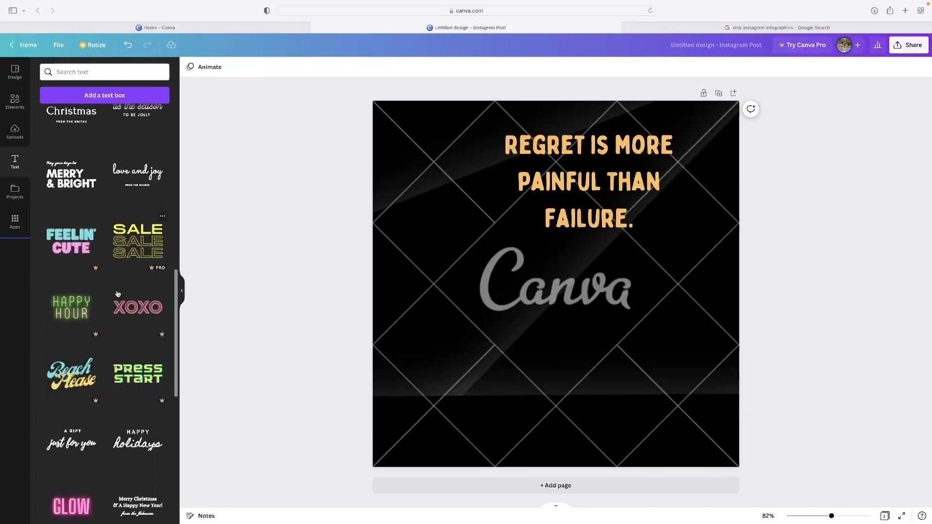
{"action": "scroll", "coordinate": [117, 294], "scroll_direction": "down", "scroll_amount": 5}
{"action": "scroll", "coordinate": [117, 294], "scroll_direction": "down", "scroll_amount": 3}
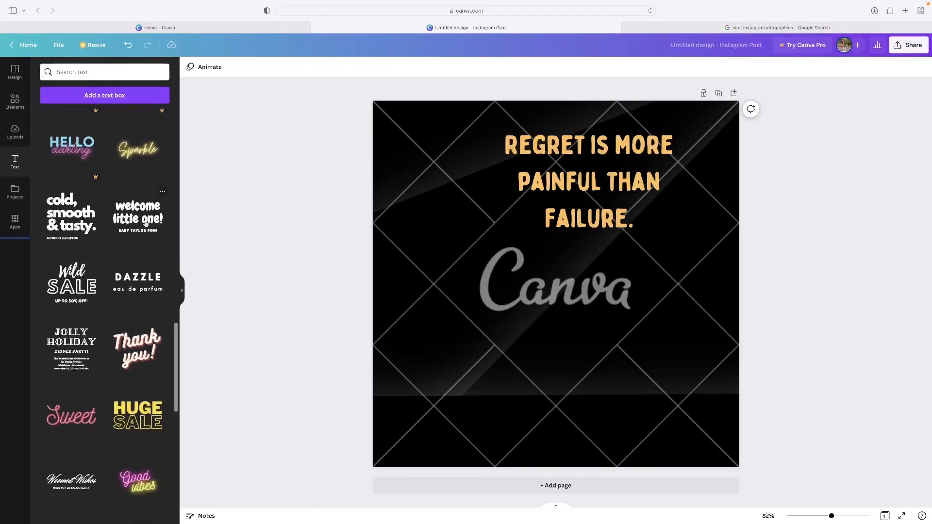
{"action": "left_click", "coordinate": [145, 224]}
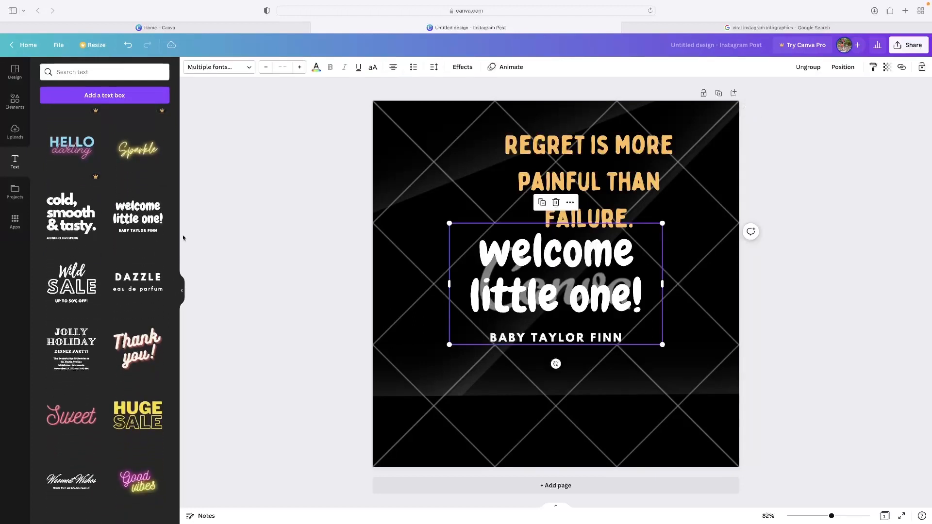
{"action": "double_click", "coordinate": [553, 256]}
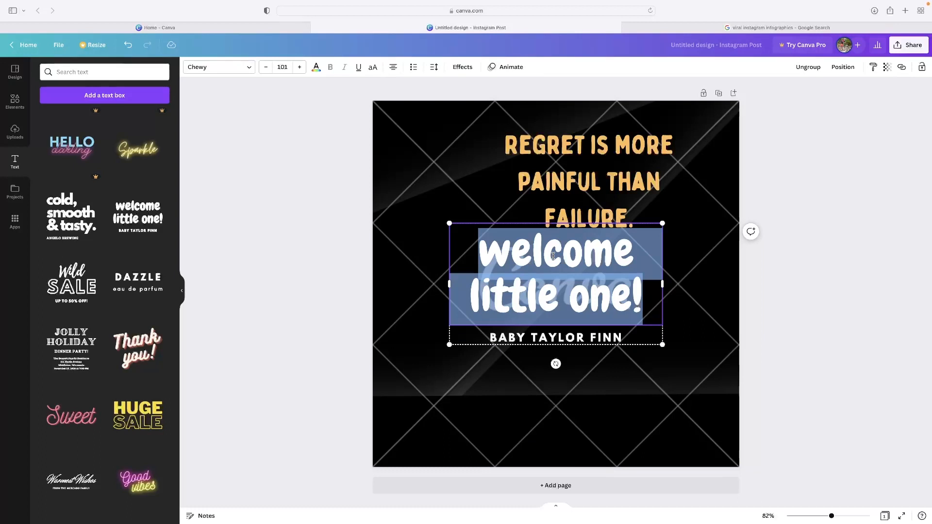
{"action": "type", "text": "TEst"}
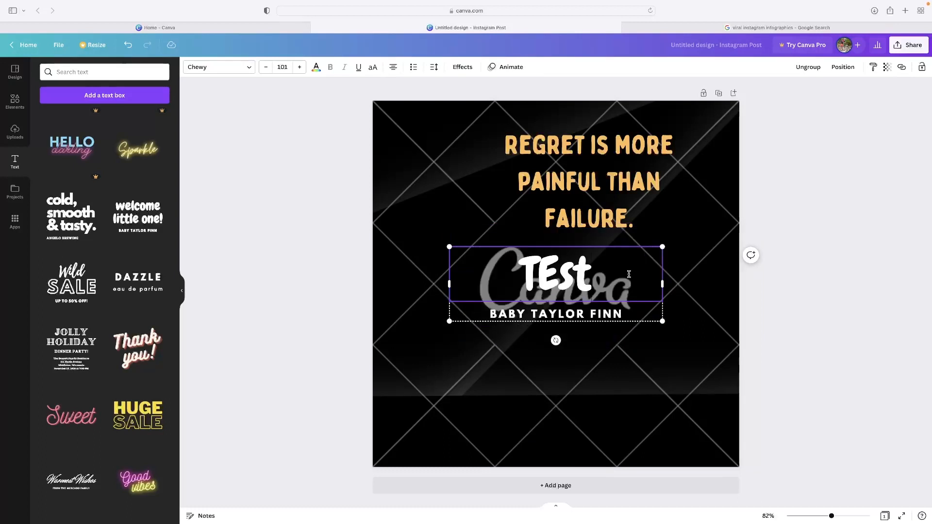
- Change the colour of the "Regret is more painful than failure" text to the default yellow
{"action": "left_click", "coordinate": [624, 184]}
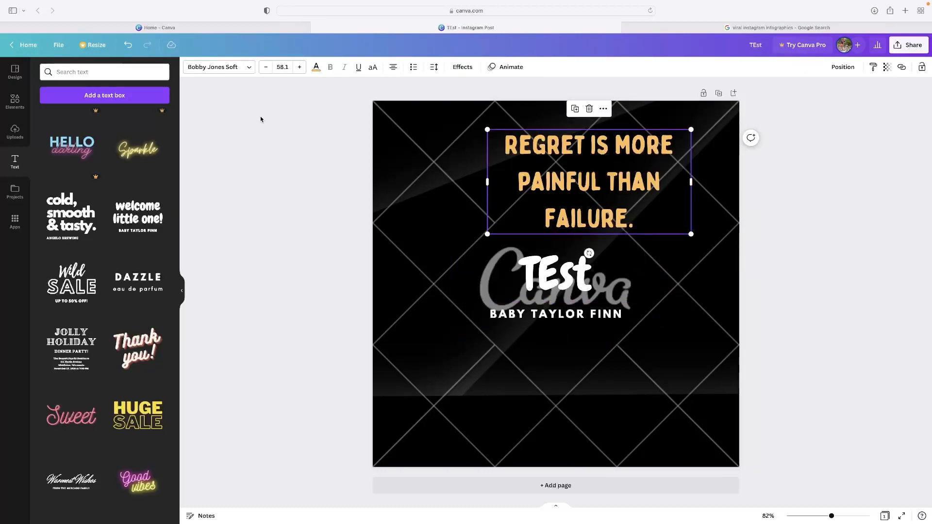
{"action": "left_click", "coordinate": [316, 68]}
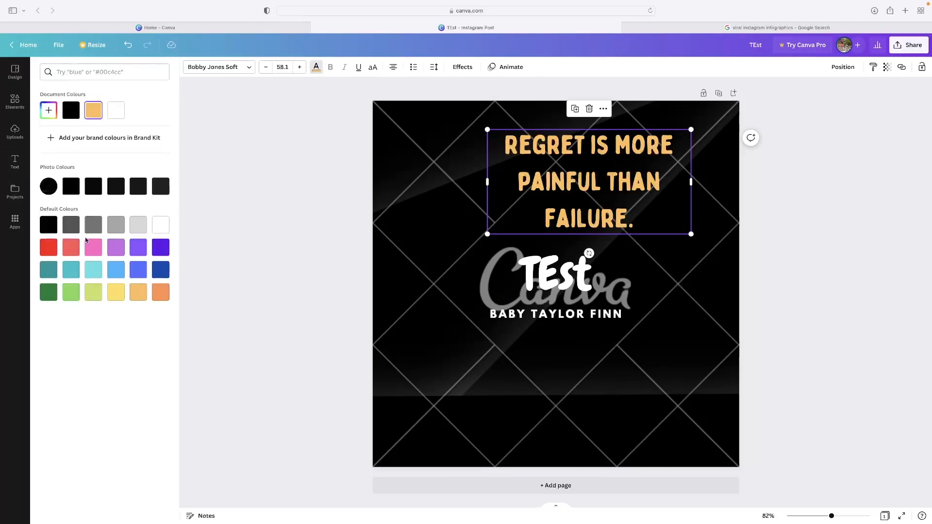
{"action": "left_click", "coordinate": [115, 291]}
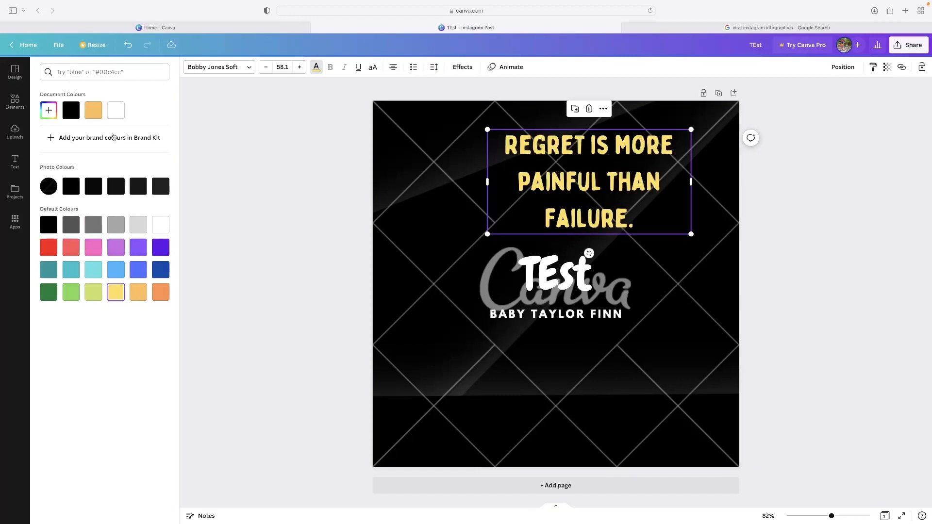
- Set the "Regret is more painful than failure" text to the custom bright yellow #FFFC00
{"action": "left_click", "coordinate": [49, 111]}
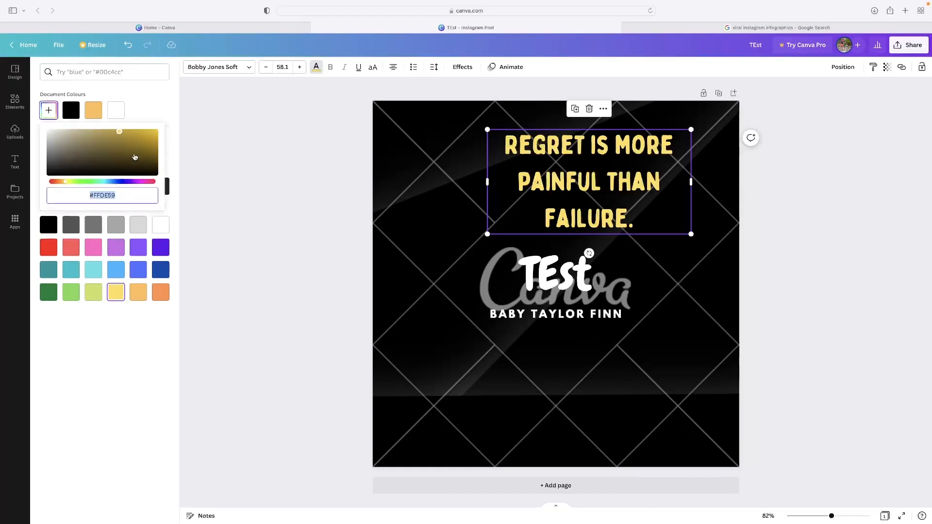
{"action": "left_click", "coordinate": [69, 182]}
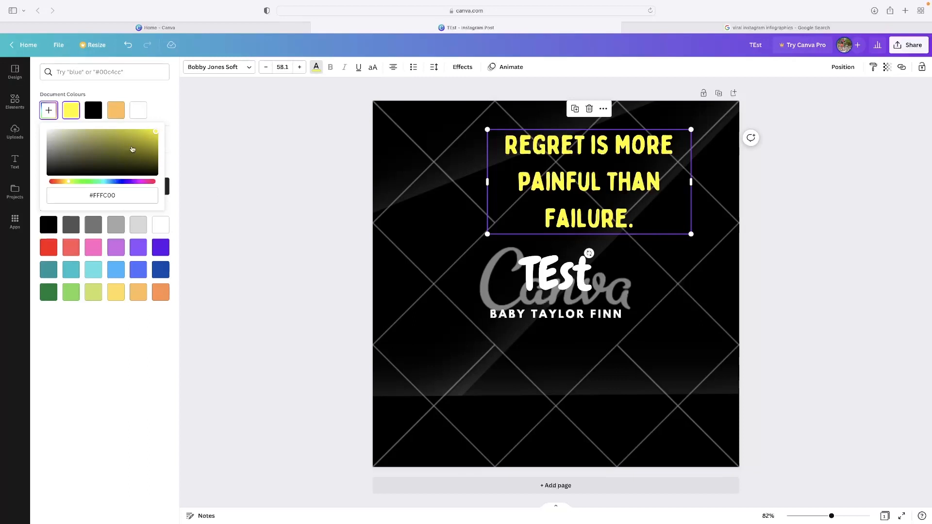
{"action": "left_click", "coordinate": [175, 114]}
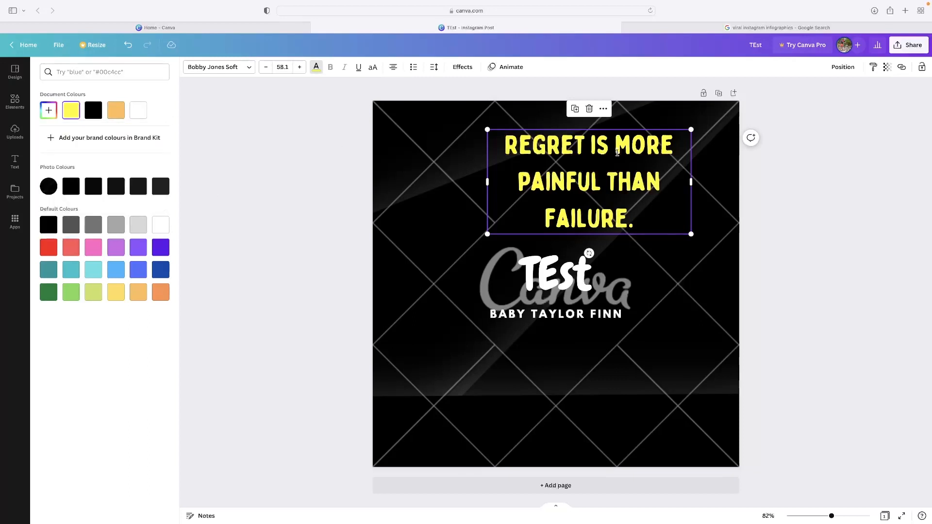
{"action": "left_click", "coordinate": [473, 150]}
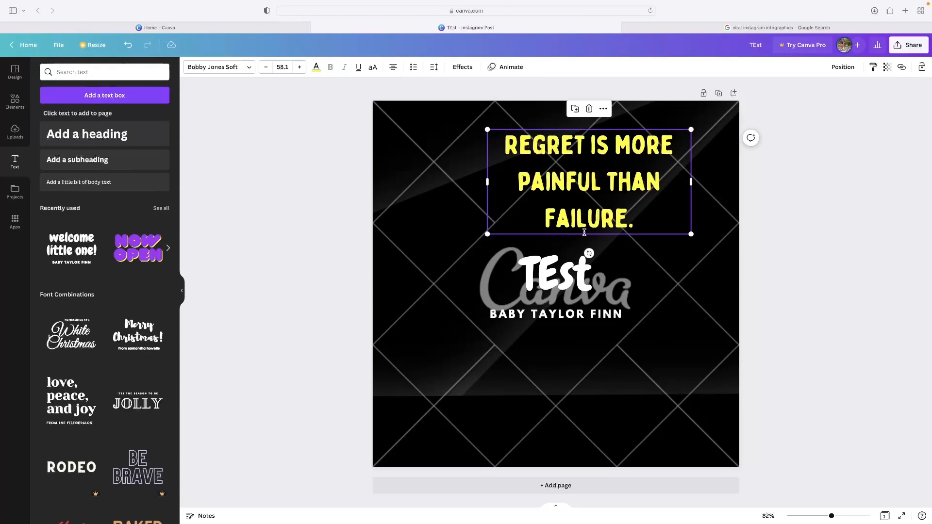
- Move the "TEst" text group to the upper left of the page and the yellow quote text below it
{"action": "left_click", "coordinate": [558, 263]}
{"action": "left_click_drag", "start_coordinate": [558, 264], "coordinate": [481, 176]}
{"action": "left_click_drag", "start_coordinate": [632, 166], "coordinate": [528, 273]}
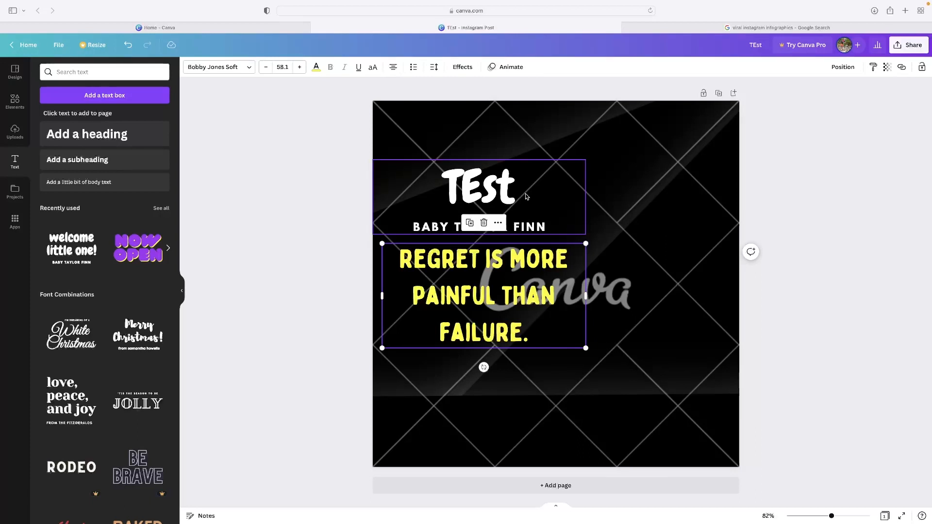
{"action": "mouse_move", "coordinate": [496, 186]}
{"action": "left_mouse_down"}
{"action": "mouse_move", "coordinate": [526, 188]}
{"action": "mouse_move", "coordinate": [497, 187]}
{"action": "mouse_move", "coordinate": [516, 192]}
{"action": "mouse_move", "coordinate": [505, 197]}
{"action": "left_mouse_up"}
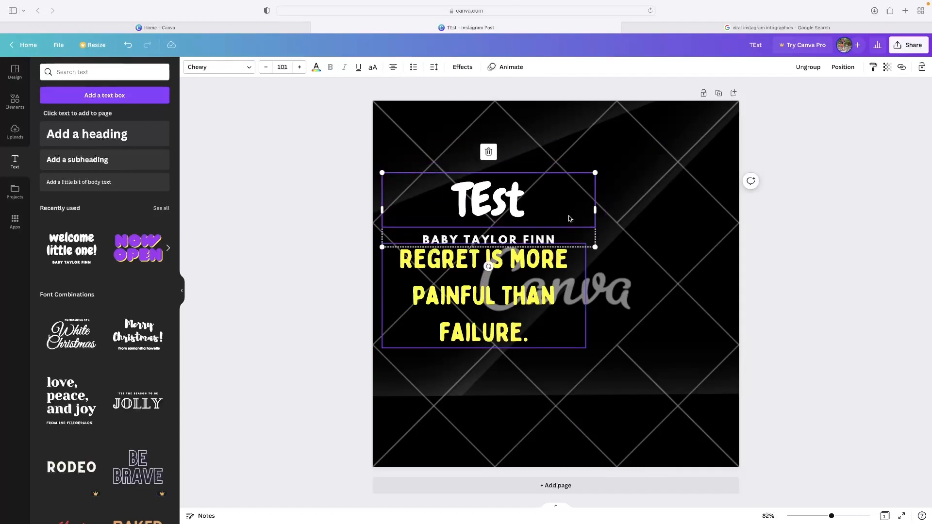
- Switch to Google Images, preview the Fiverr business success tips infographic and search images for "danger sign"
{"action": "left_click", "coordinate": [747, 29]}
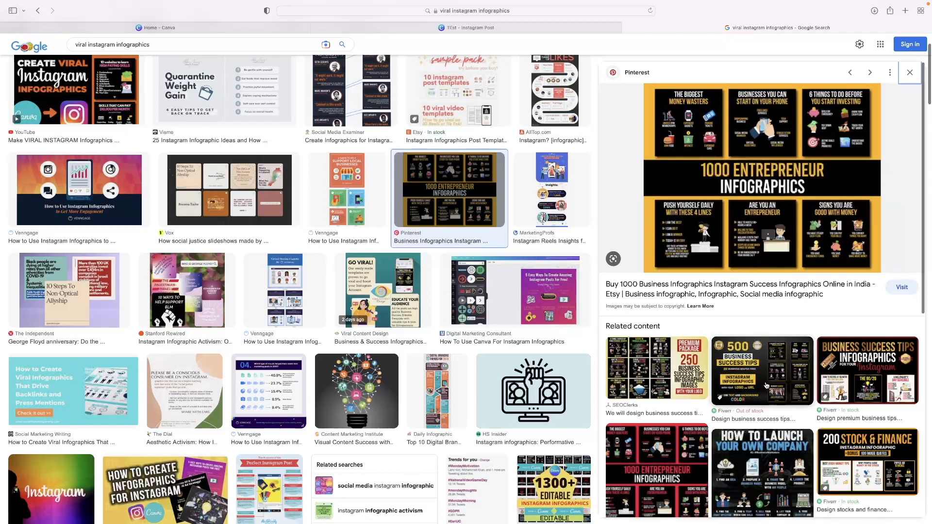
{"action": "left_click", "coordinate": [766, 386]}
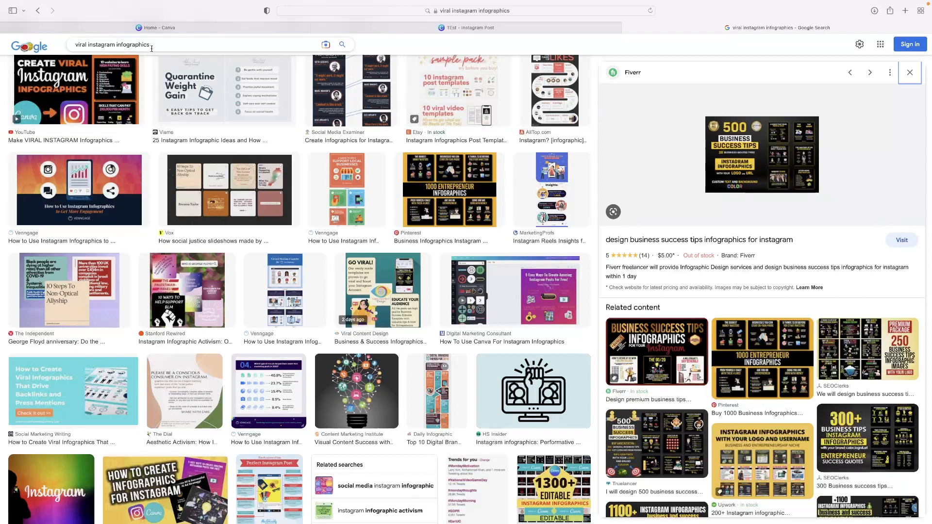
{"action": "left_click_drag", "start_coordinate": [151, 44], "coordinate": [42, 45]}
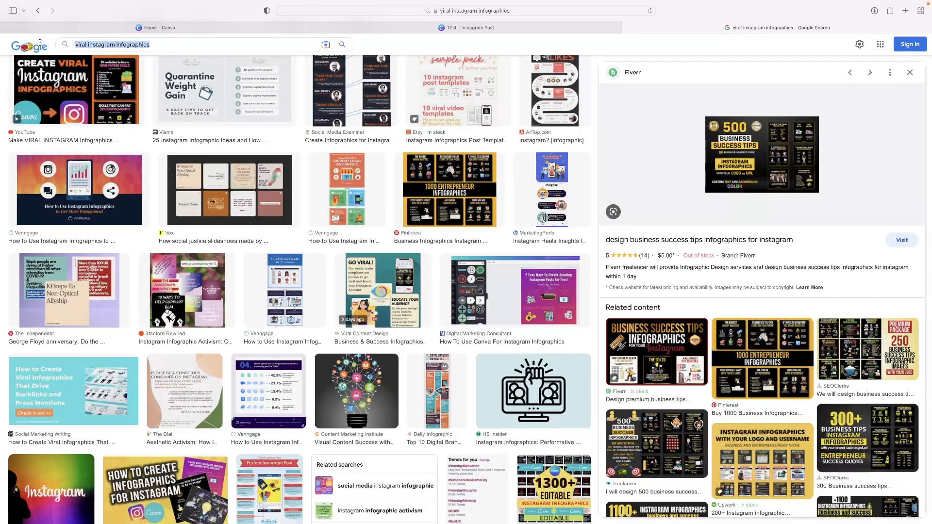
{"action": "type", "text": "danger sign"}
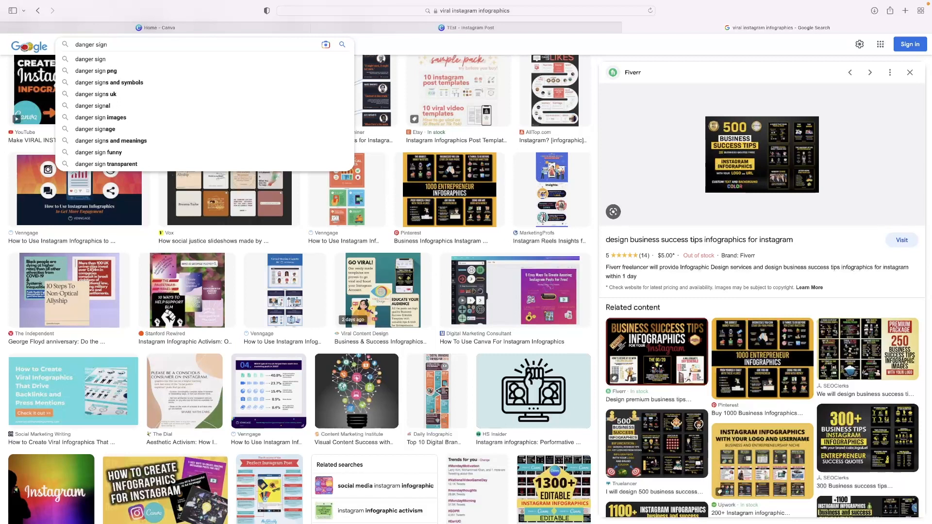
{"action": "key", "text": "Return"}
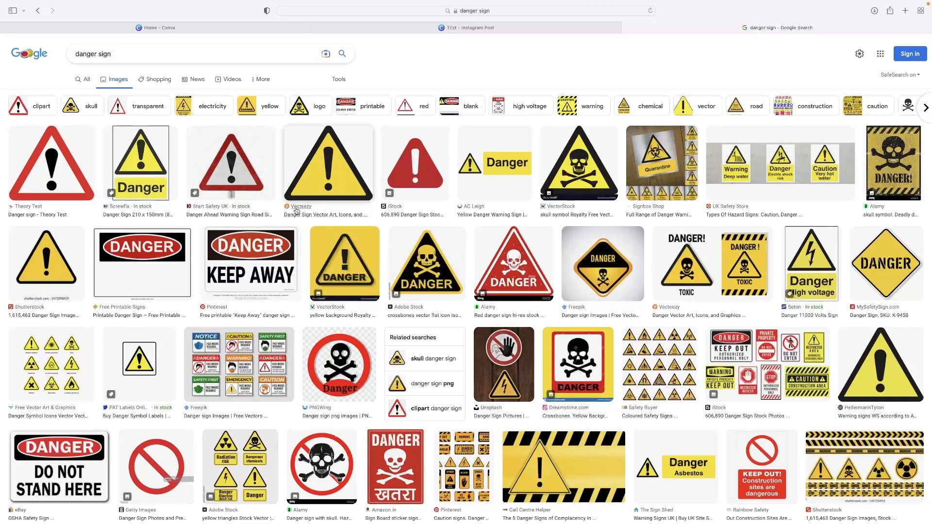
- Return to the "viral instagram infographics" image results and browse the related infographics
{"action": "scroll", "coordinate": [608, 261], "scroll_direction": "left", "scroll_amount": 3}
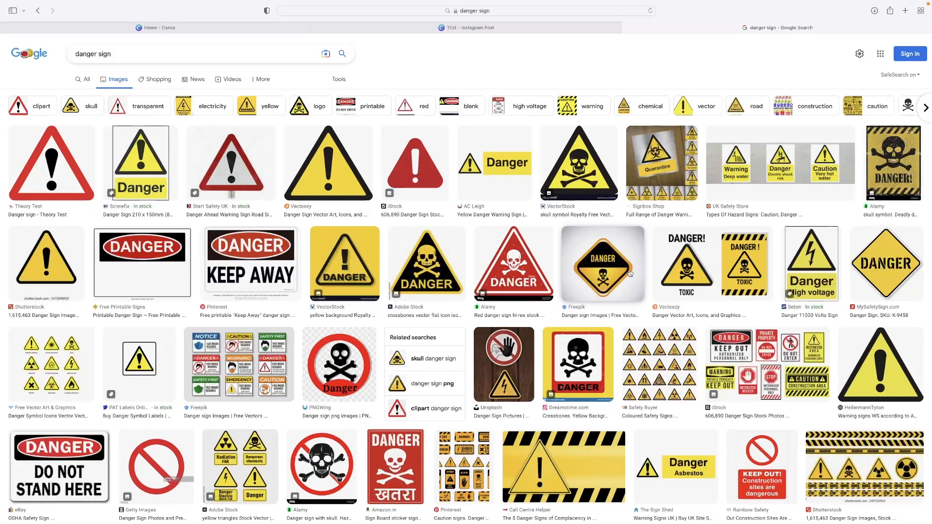
{"action": "scroll", "coordinate": [629, 274], "scroll_direction": "left", "scroll_amount": 5}
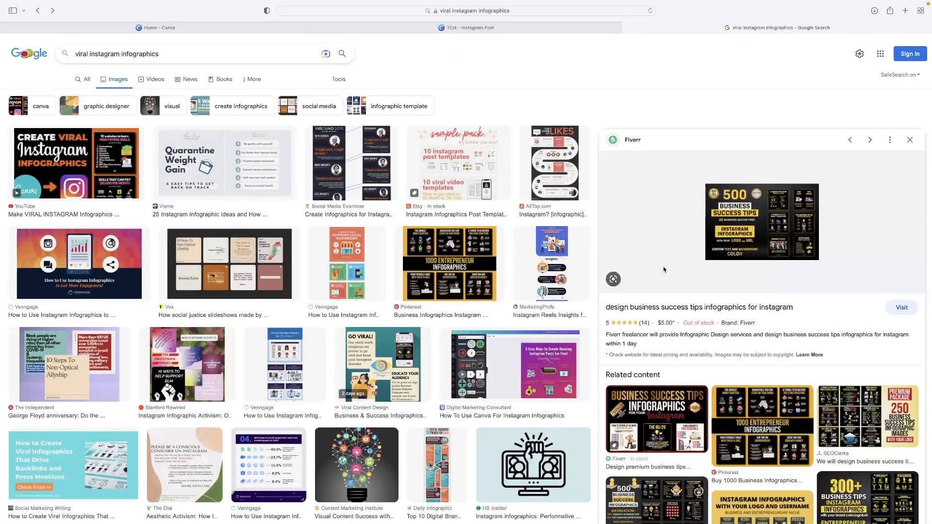
{"action": "scroll", "coordinate": [664, 271], "scroll_direction": "down", "scroll_amount": 5}
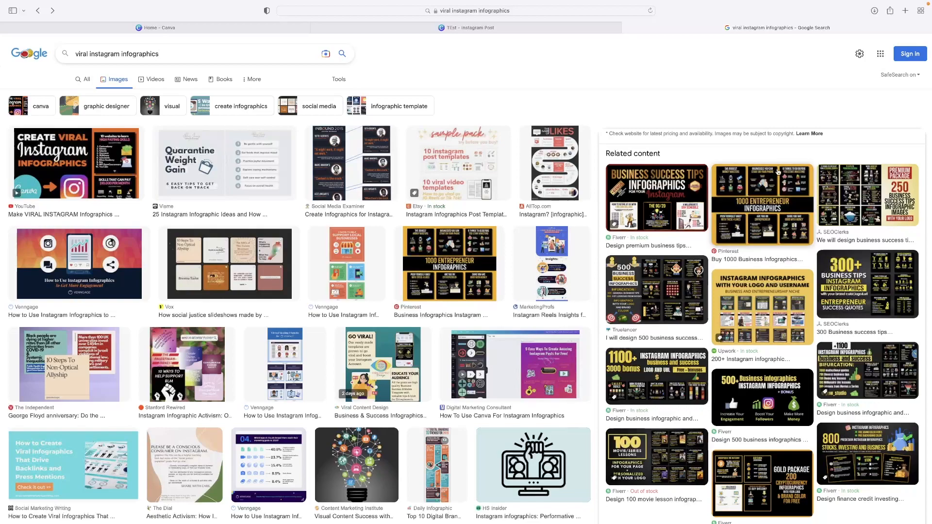
- Switch back to the Canva design, move the "TEst" text group higher and shift the yellow quote slightly up and right
{"action": "left_click", "coordinate": [442, 27]}
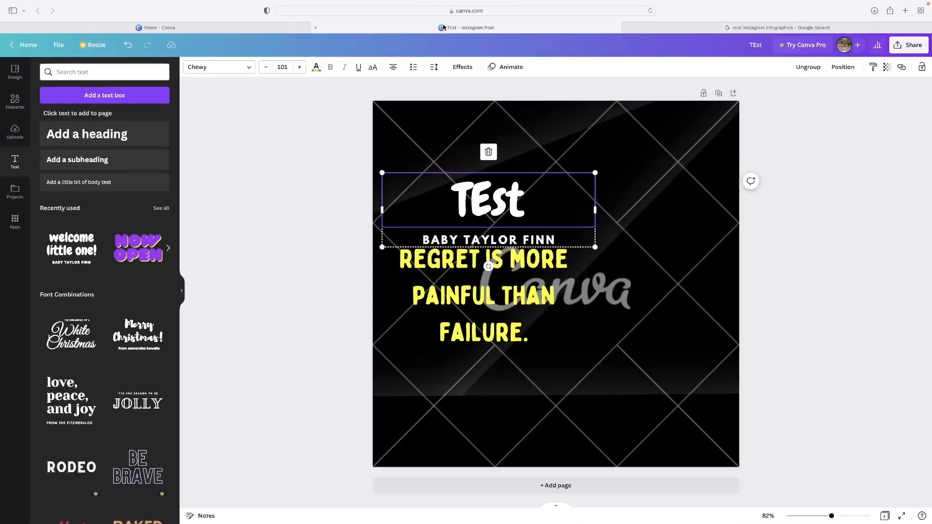
{"action": "left_click_drag", "start_coordinate": [514, 198], "coordinate": [514, 162]}
{"action": "left_click_drag", "start_coordinate": [510, 271], "coordinate": [525, 259]}
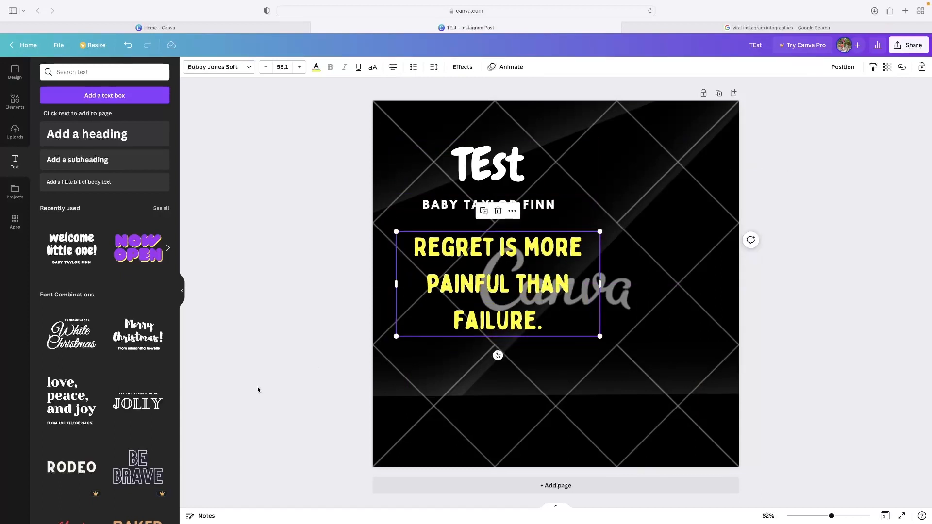
- View the purchase option for removing the background image's watermark, and close it without buying
{"action": "left_click", "coordinate": [657, 431]}
{"action": "left_click", "coordinate": [708, 461]}
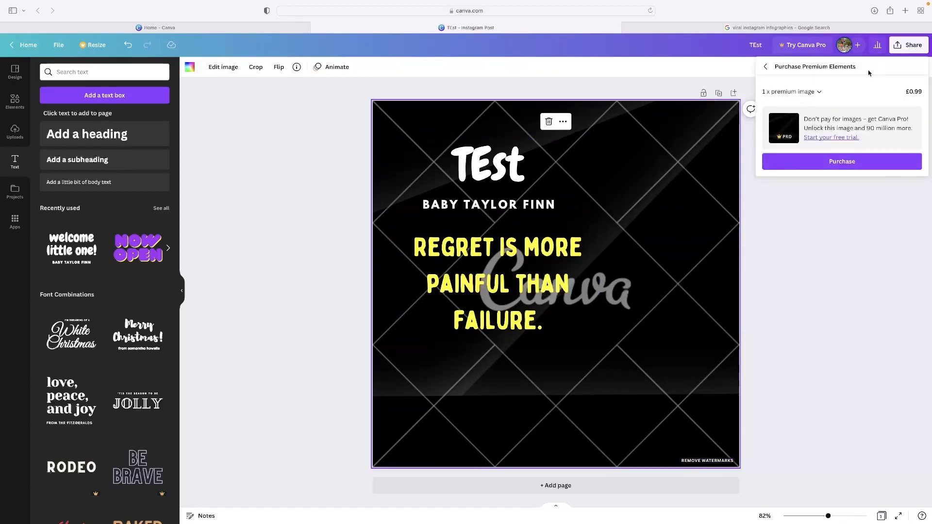
{"action": "left_click", "coordinate": [769, 230]}
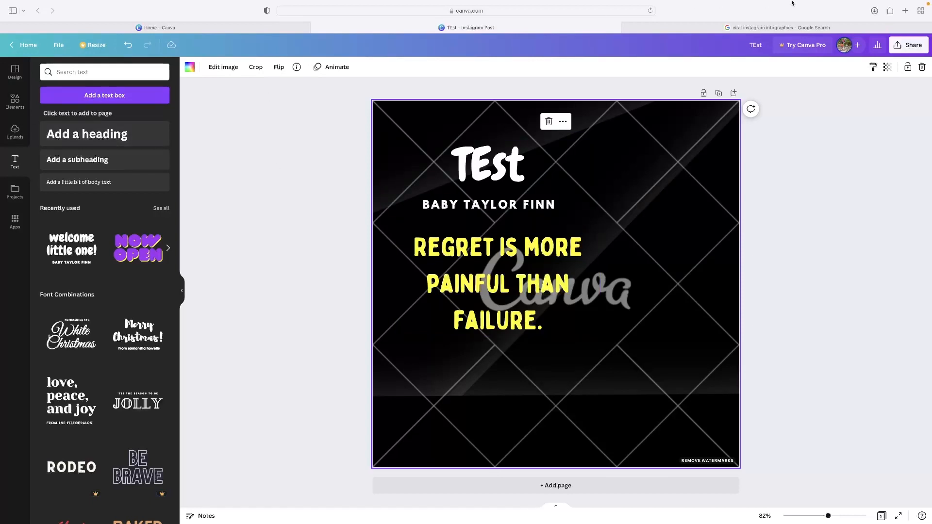
{"action": "left_click", "coordinate": [757, 28]}
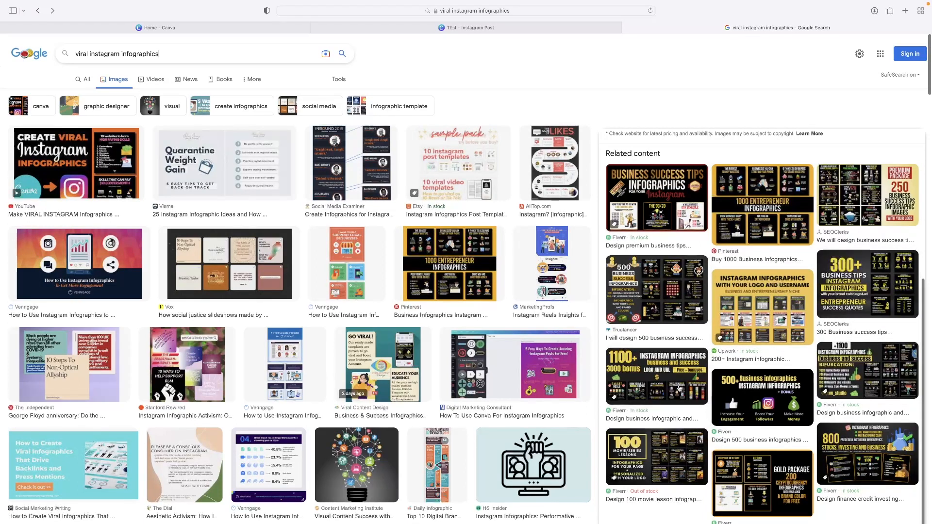
{"action": "left_click", "coordinate": [439, 28]}
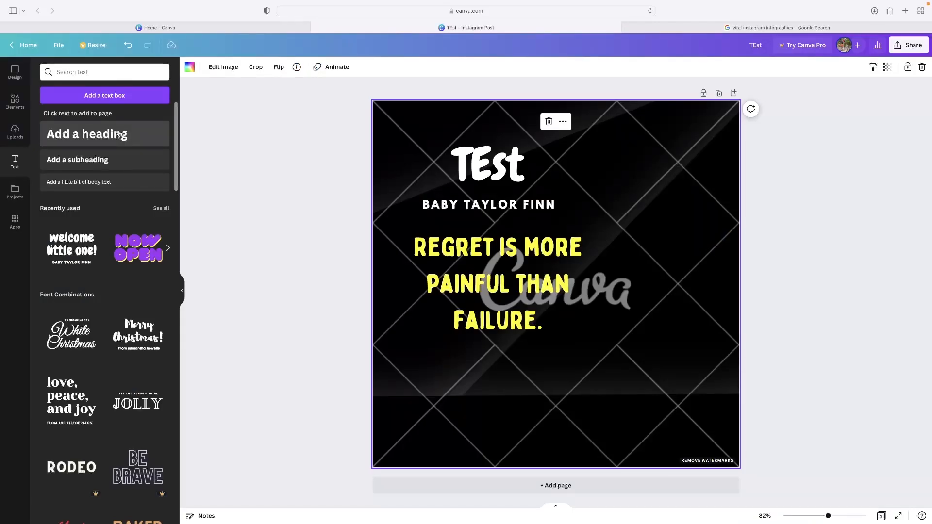
- Browse the elements library, view the Loose Flat Handdrawn Carollers collection and return to the elements overview
{"action": "left_click", "coordinate": [15, 101]}
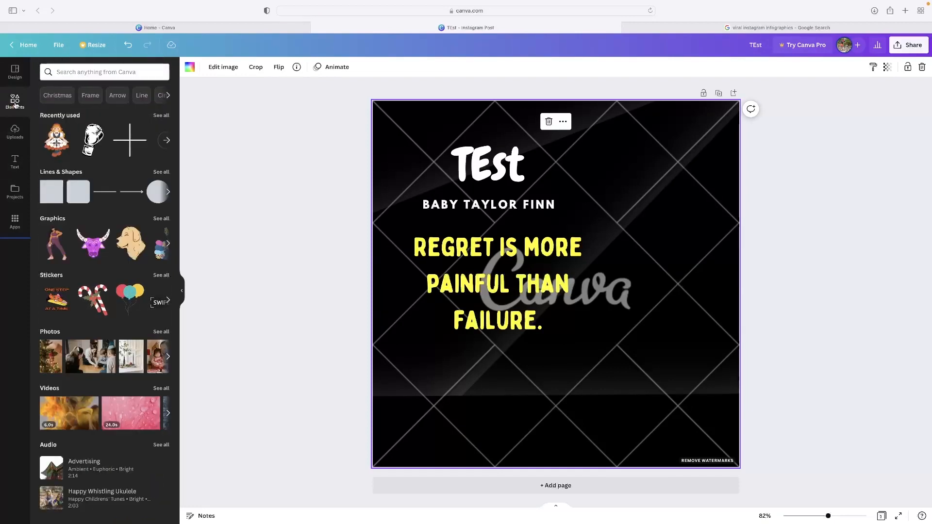
{"action": "scroll", "coordinate": [103, 332], "scroll_direction": "down", "scroll_amount": 15}
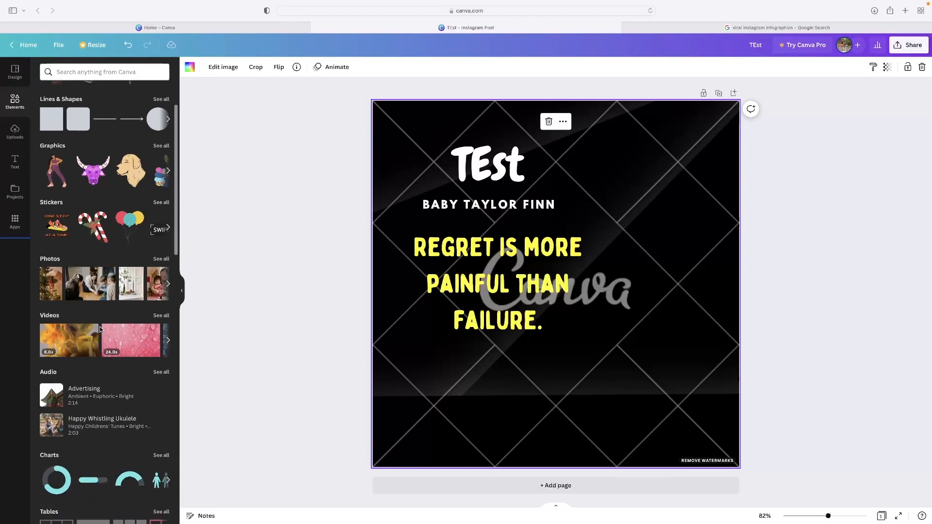
{"action": "scroll", "coordinate": [98, 332], "scroll_direction": "down", "scroll_amount": 8}
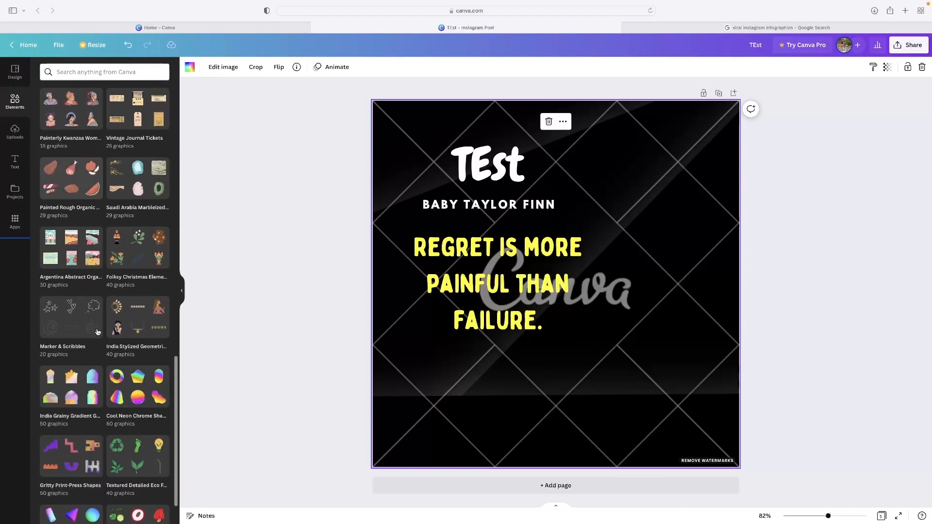
{"action": "scroll", "coordinate": [98, 332], "scroll_direction": "down", "scroll_amount": 4}
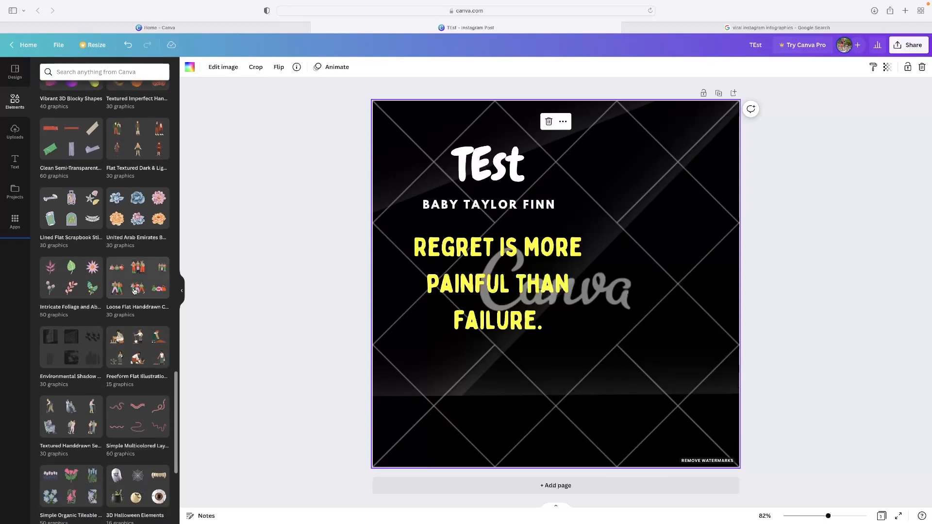
{"action": "left_click", "coordinate": [134, 290]}
{"action": "scroll", "coordinate": [86, 267], "scroll_direction": "down", "scroll_amount": 1}
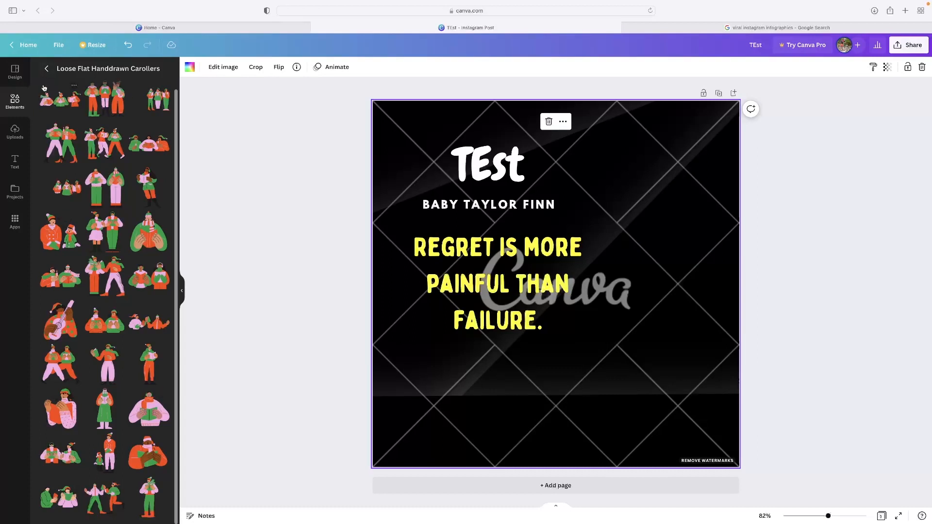
{"action": "left_click", "coordinate": [46, 69]}
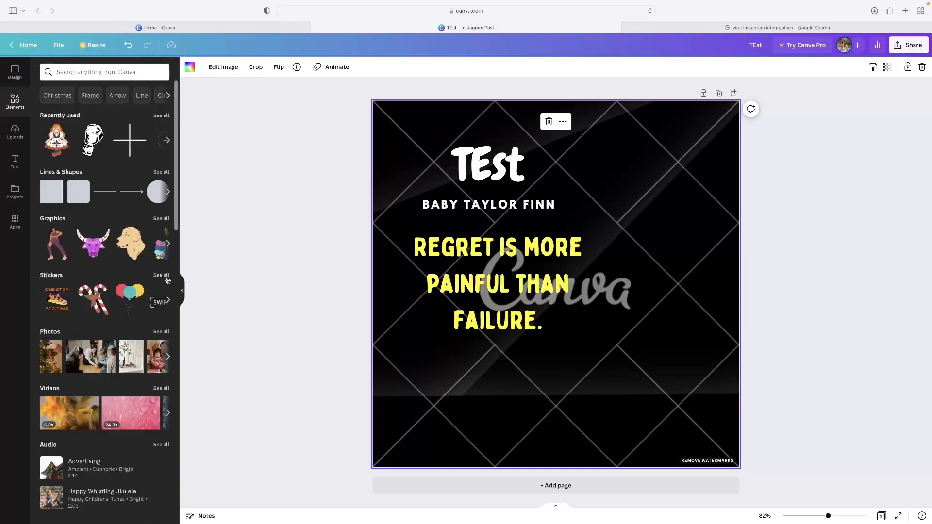
- Add the drumsticks graphic from the Painted Rough Organic Food collection, shrink it and place it right of the "TEst" text
{"action": "scroll", "coordinate": [61, 339], "scroll_direction": "down", "scroll_amount": 3}
{"action": "scroll", "coordinate": [60, 341], "scroll_direction": "down", "scroll_amount": 15}
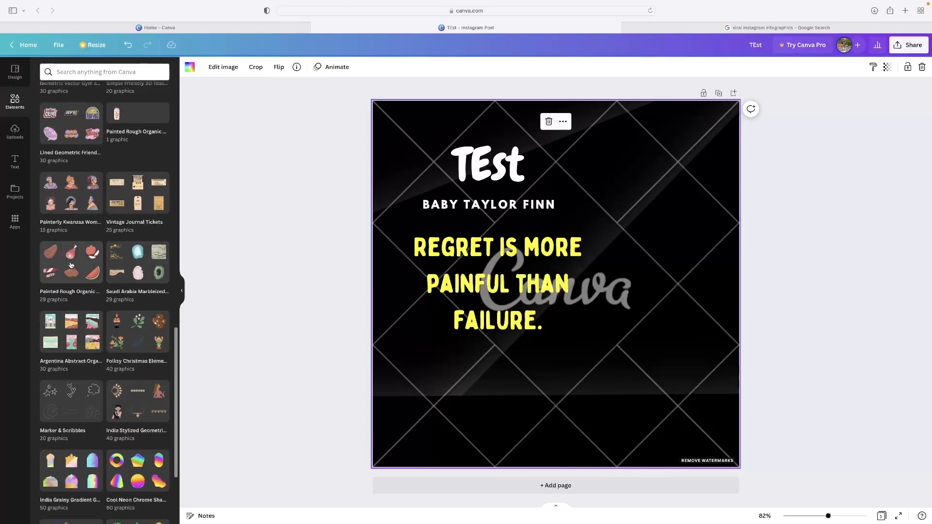
{"action": "left_click", "coordinate": [71, 262]}
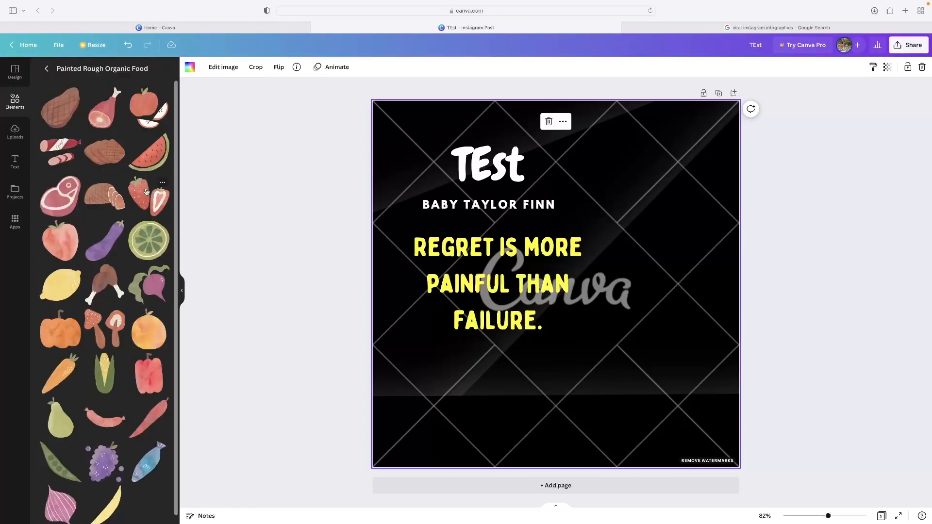
{"action": "scroll", "coordinate": [114, 230], "scroll_direction": "down", "scroll_amount": 1}
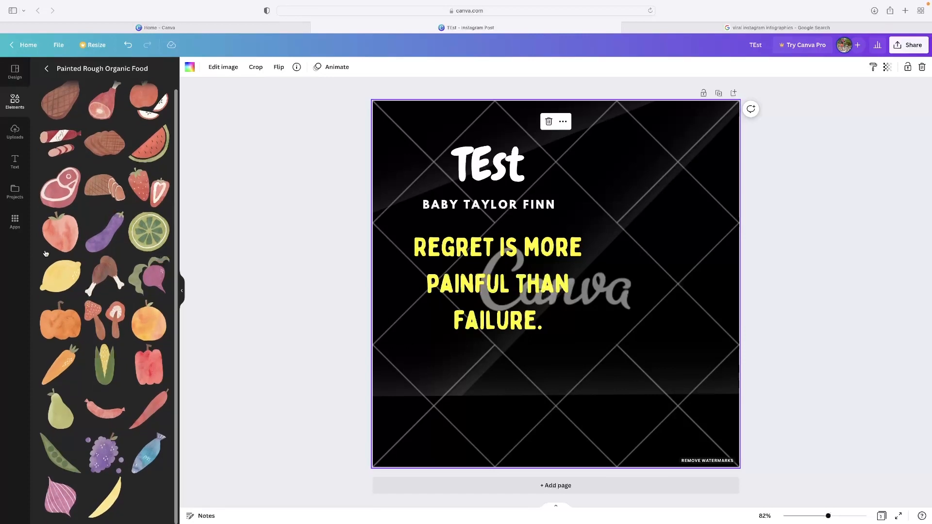
{"action": "left_click_drag", "start_coordinate": [107, 279], "coordinate": [658, 308]}
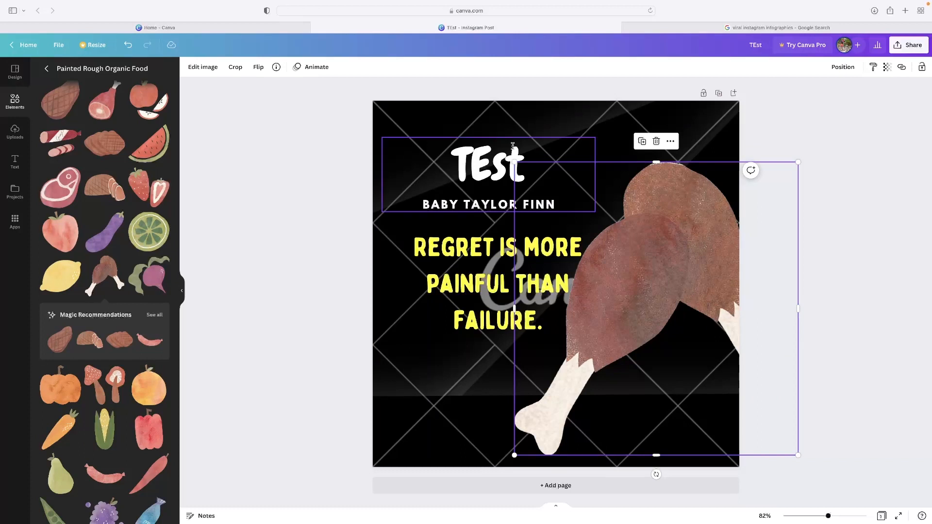
{"action": "left_click_drag", "start_coordinate": [514, 162], "coordinate": [728, 354]}
{"action": "left_click_drag", "start_coordinate": [739, 406], "coordinate": [624, 200]}
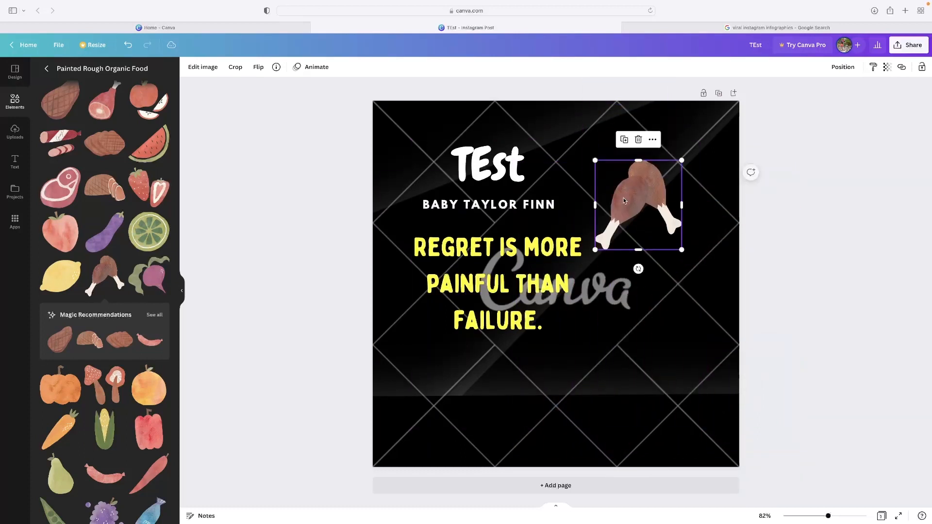
- Add the lemon graphic to the page, shrink it and place it below the drumsticks, right of the quote
{"action": "left_click_drag", "start_coordinate": [65, 277], "coordinate": [753, 284]}
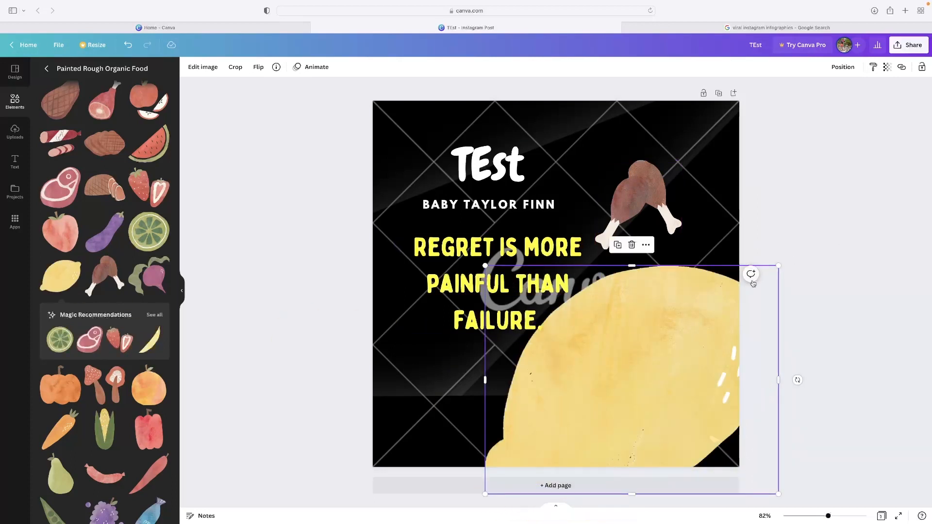
{"action": "left_click_drag", "start_coordinate": [778, 265], "coordinate": [585, 416]}
{"action": "left_click_drag", "start_coordinate": [555, 444], "coordinate": [668, 293]}
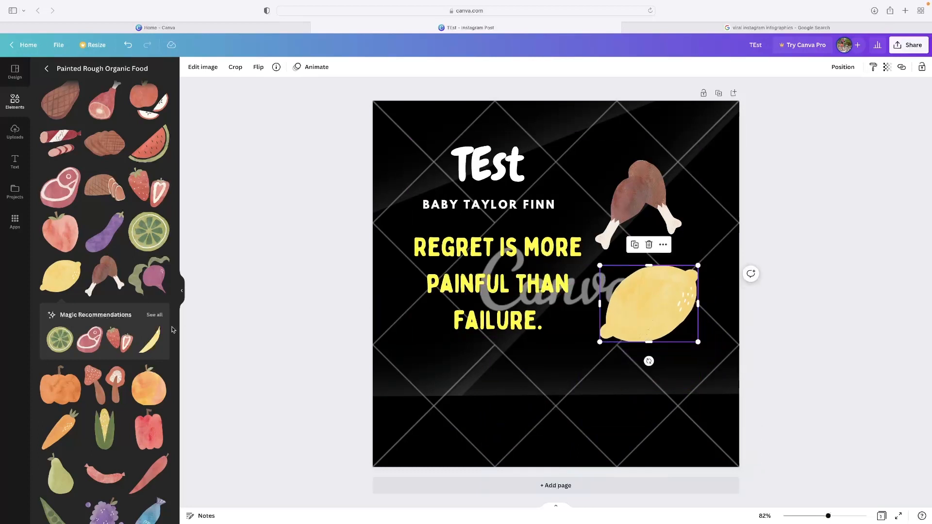
- Add the orange graphic, shrink it and place it below the quote, and nudge the lemon slightly left
{"action": "left_click_drag", "start_coordinate": [138, 398], "coordinate": [464, 268]}
{"action": "left_click_drag", "start_coordinate": [455, 270], "coordinate": [592, 432]}
{"action": "left_click_drag", "start_coordinate": [659, 460], "coordinate": [561, 358]}
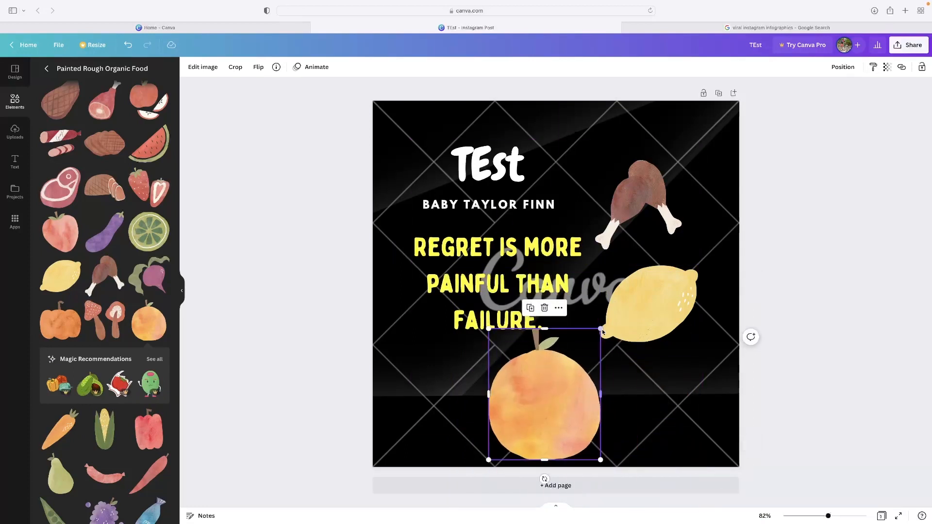
{"action": "left_click_drag", "start_coordinate": [601, 331], "coordinate": [572, 364]}
{"action": "left_click", "coordinate": [677, 299]}
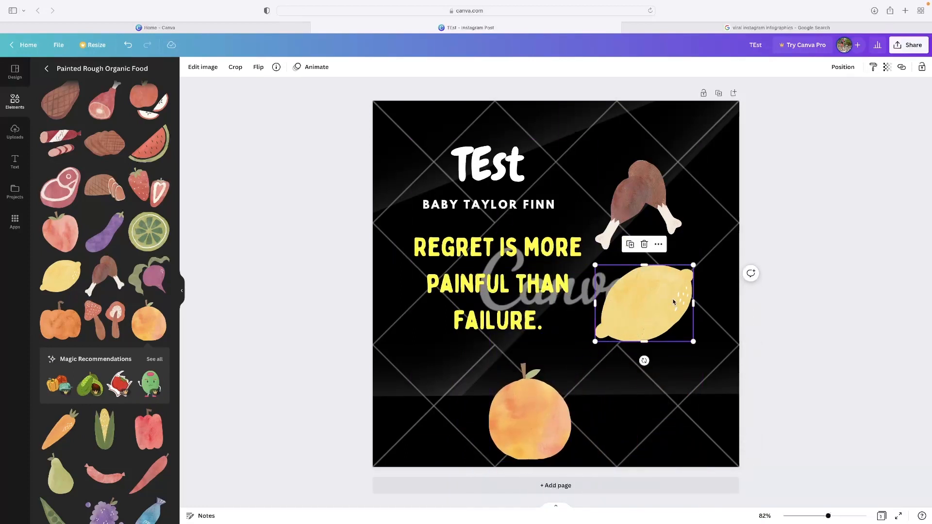
- Adjust the drumsticks graphic's image settings to contrast 5 and saturation 55
{"action": "left_click", "coordinate": [635, 208]}
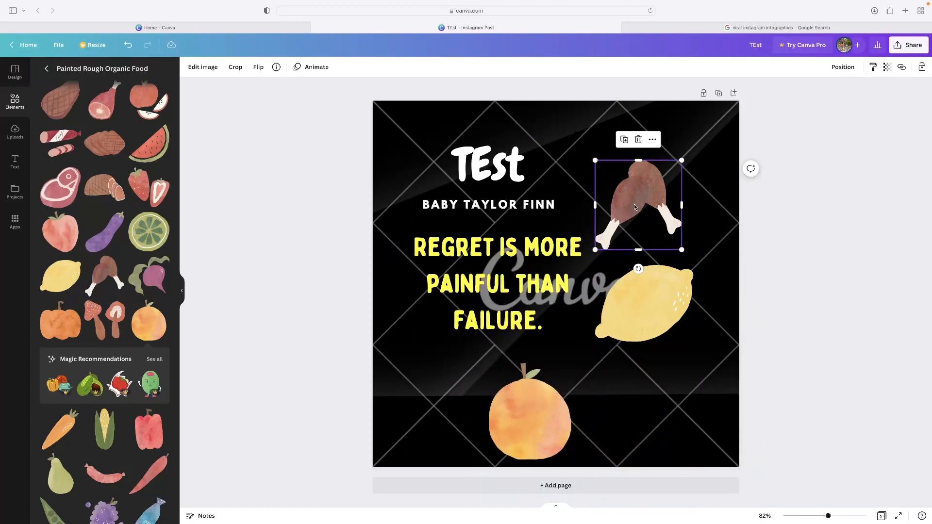
{"action": "left_click", "coordinate": [203, 67]}
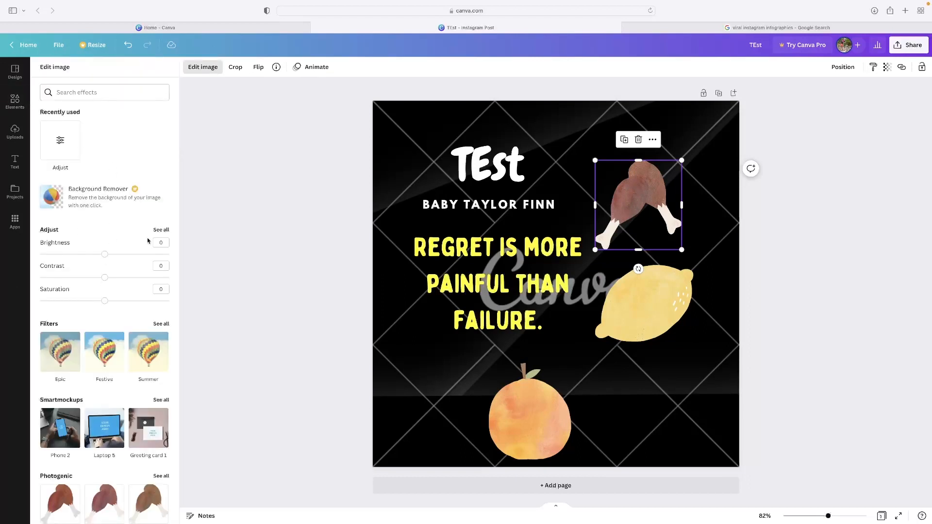
{"action": "left_click_drag", "start_coordinate": [104, 277], "coordinate": [141, 304]}
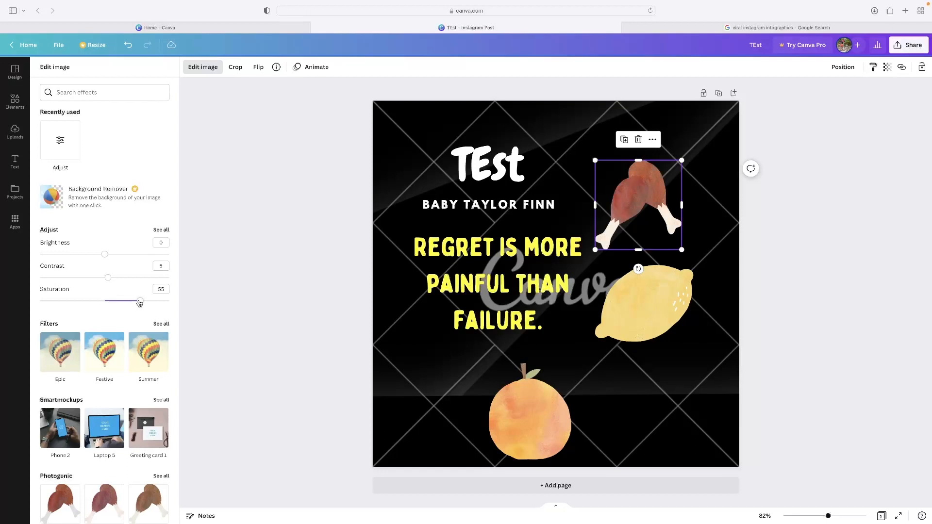
- Switch to the Google Images results, preview the 500 business success and 1000 entrepreneur infographics, and return to the Canva design
{"action": "left_click", "coordinate": [683, 24]}
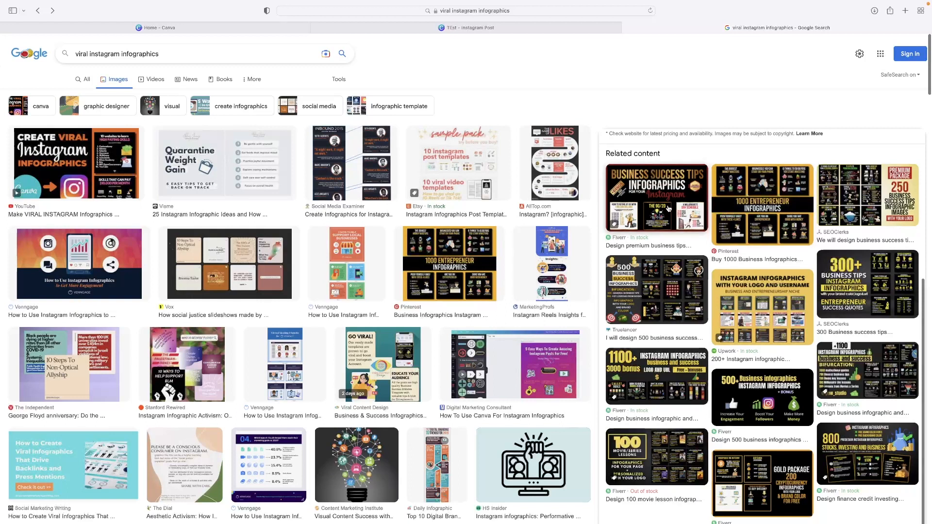
{"action": "left_click", "coordinate": [656, 308]}
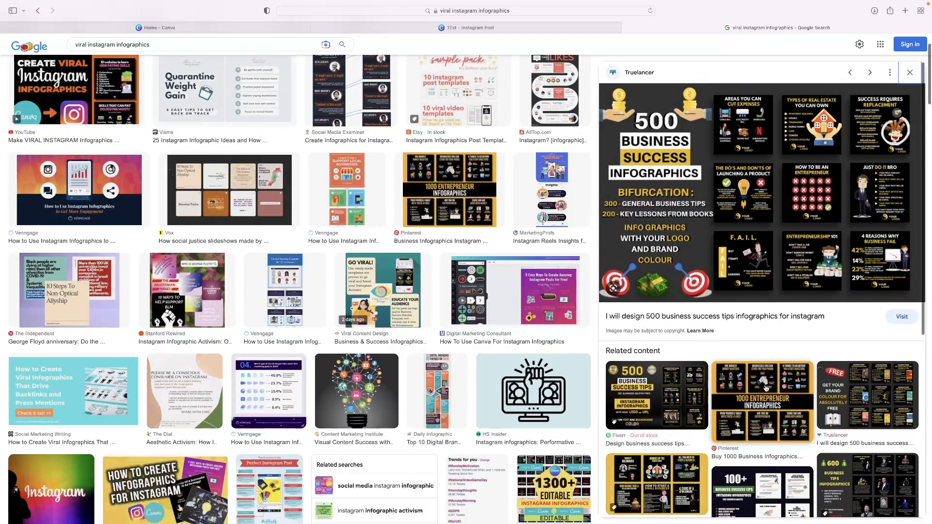
{"action": "left_click", "coordinate": [753, 394]}
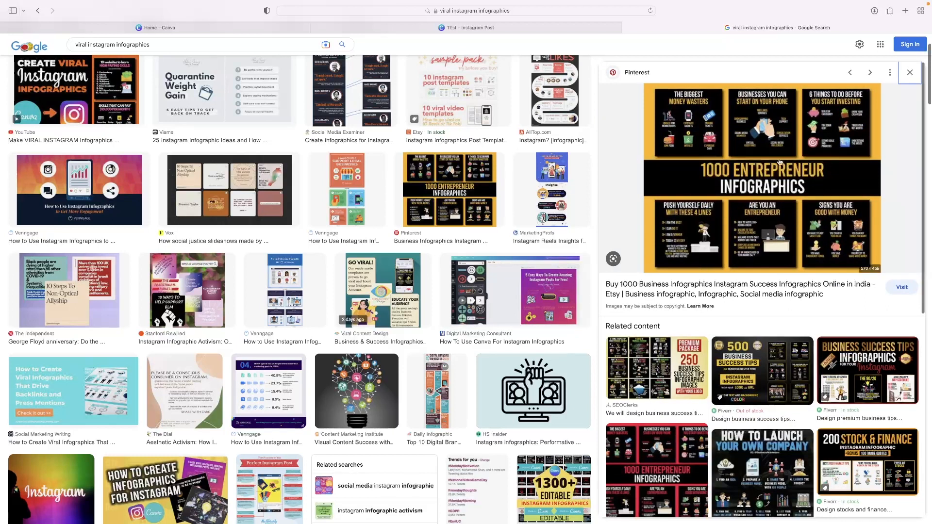
{"action": "left_click", "coordinate": [477, 29]}
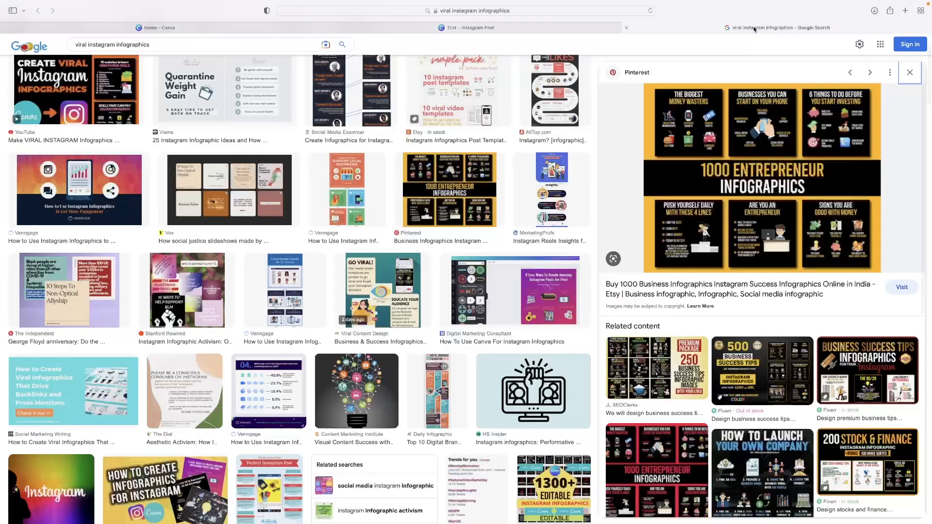
{"action": "left_click", "coordinate": [776, 27]}
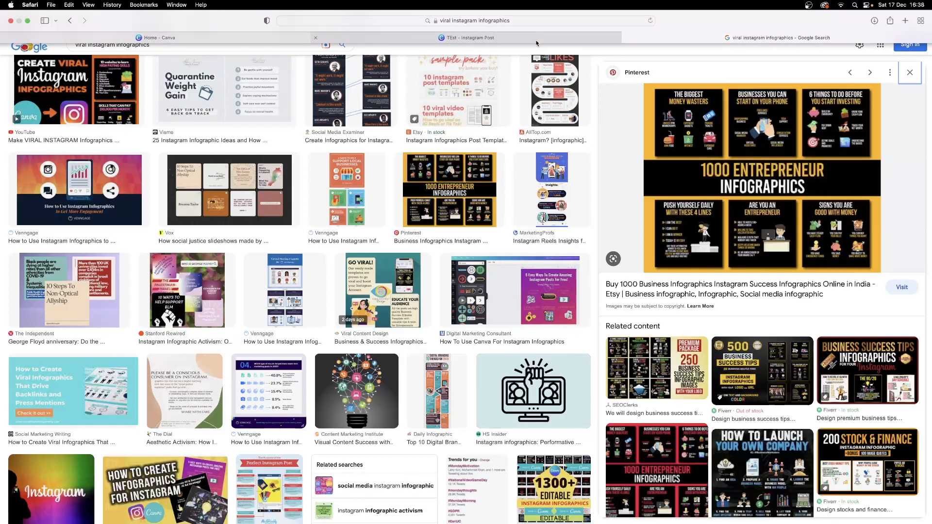
{"action": "left_click", "coordinate": [536, 39]}
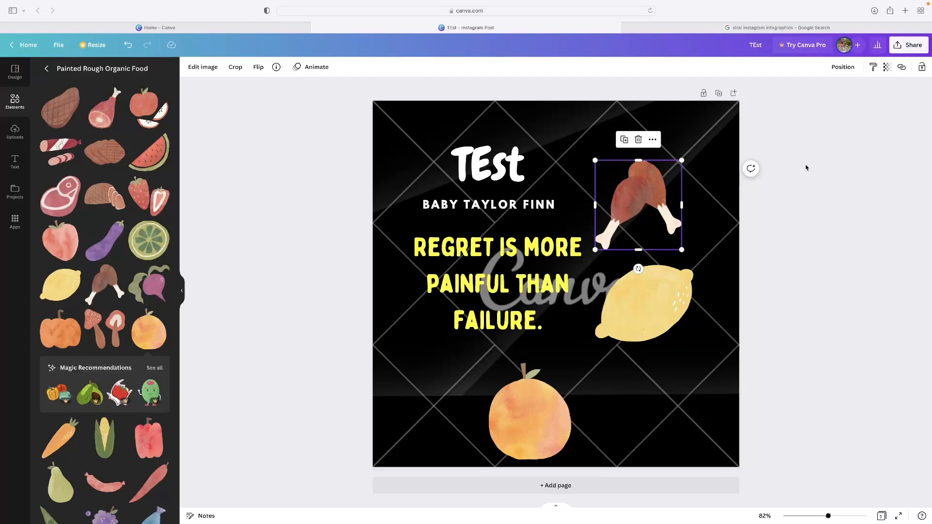
- View the design's sharing and download options, close them and leave nothing selected on the page
{"action": "left_click", "coordinate": [909, 45]}
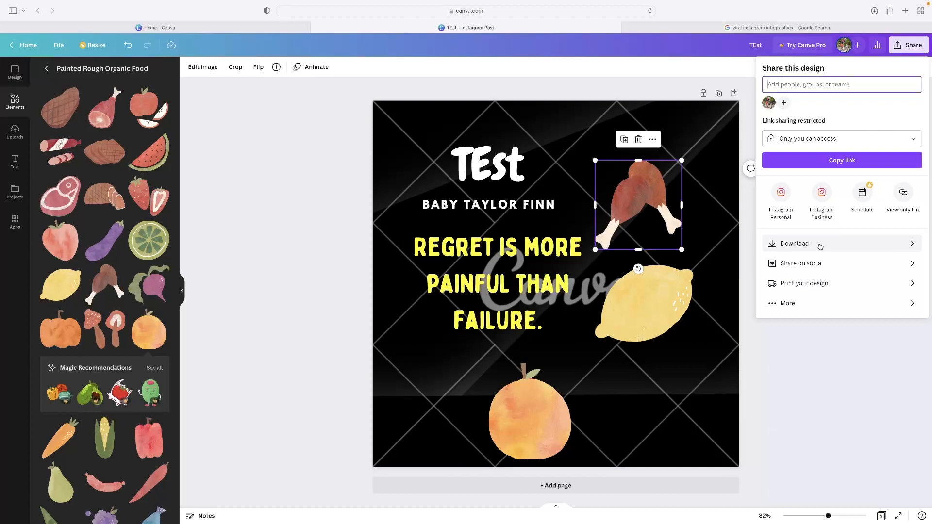
{"action": "left_click", "coordinate": [759, 354]}
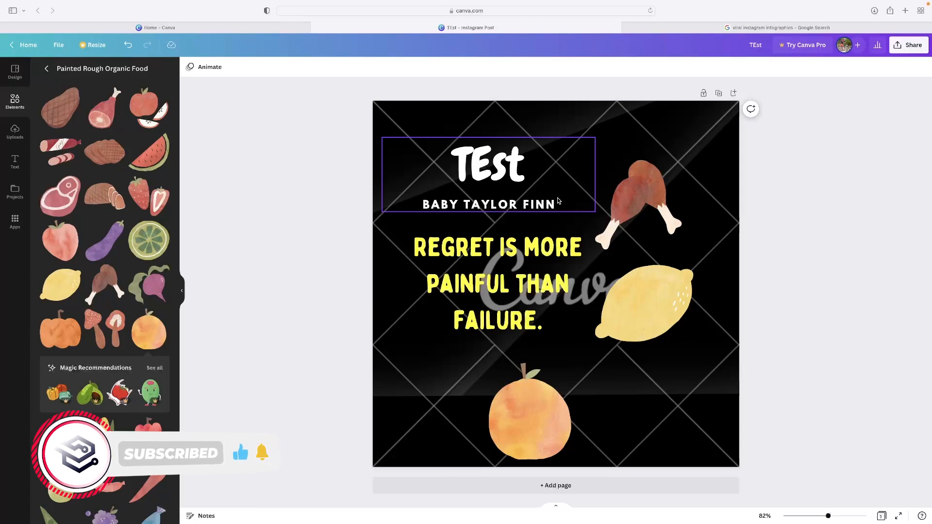
{"action": "left_click", "coordinate": [786, 174]}
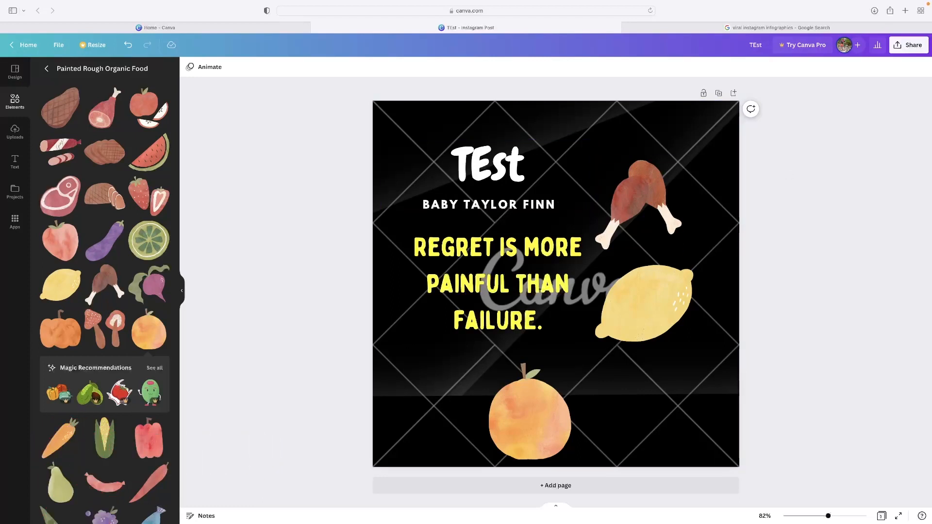